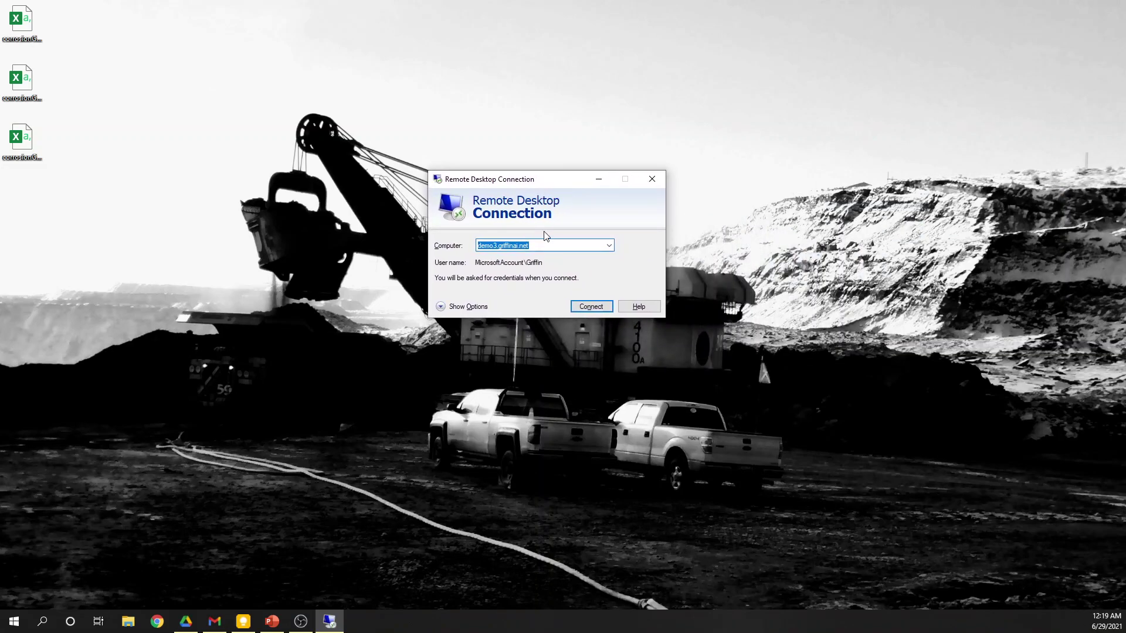
Step: Set the connection to demo3.griffinai.net with a new account user name and start connecting
{"action": "left_click", "coordinate": [511, 248]}
{"action": "left_click", "coordinate": [449, 306]}
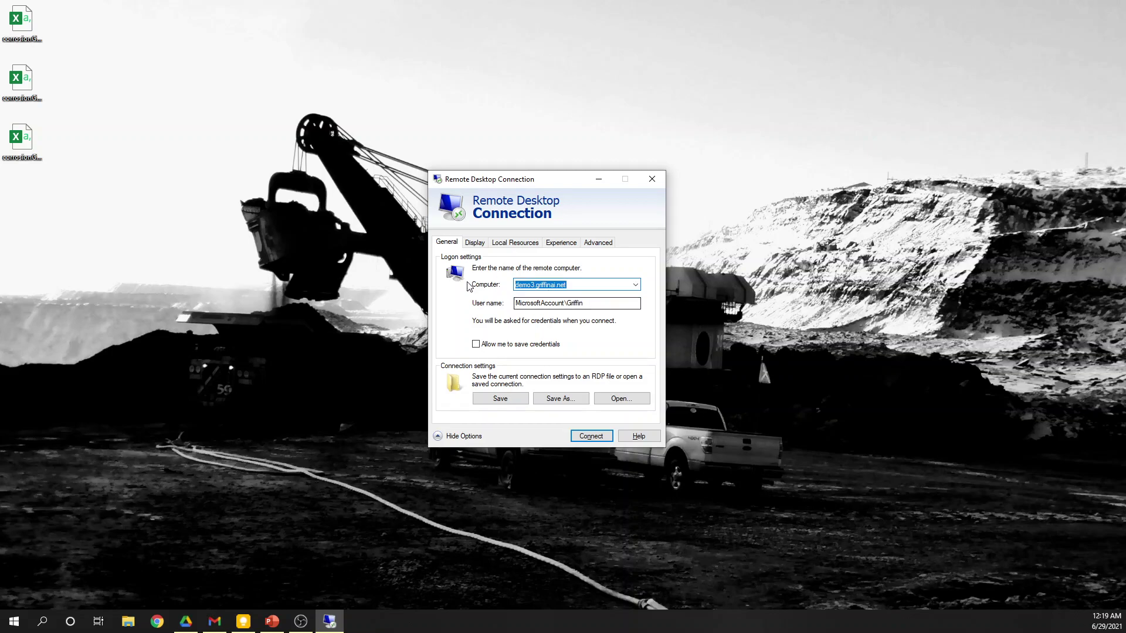
{"action": "double_click", "coordinate": [588, 303]}
{"action": "type", "text": "Griffin"}
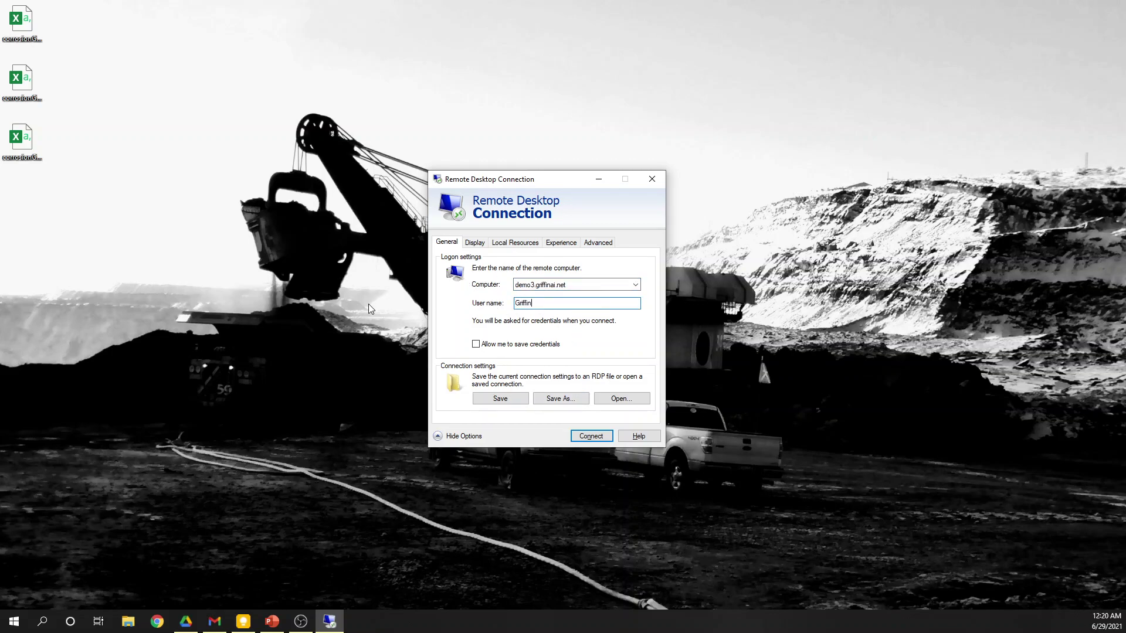
{"action": "left_click", "coordinate": [593, 436]}
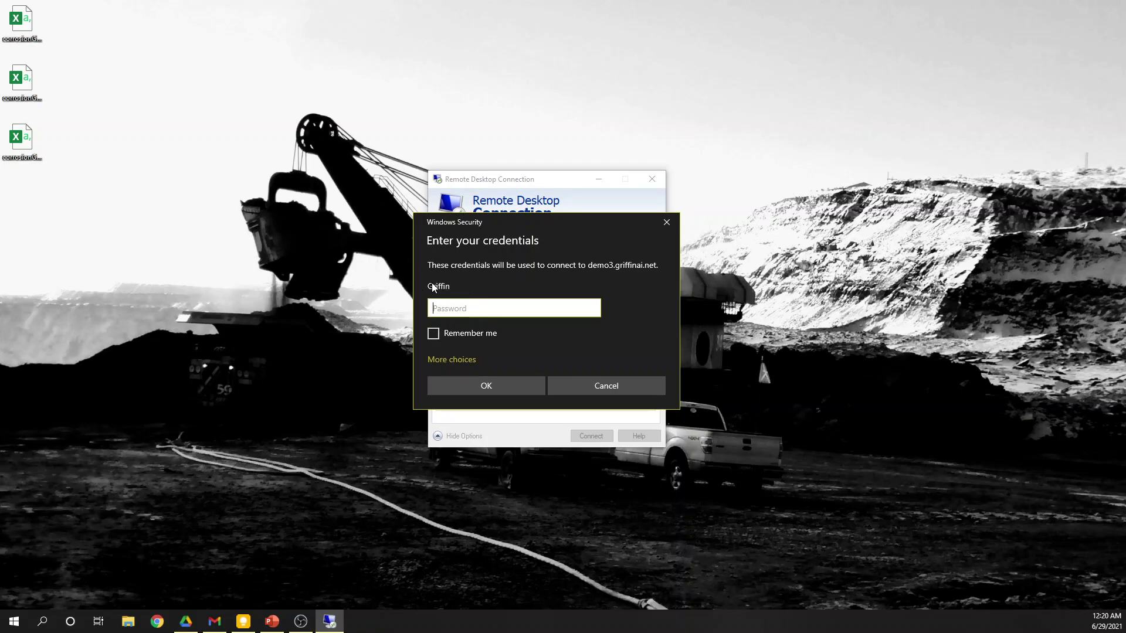
Step: Sign in with a different account by entering its user name and password
{"action": "left_click", "coordinate": [459, 359]}
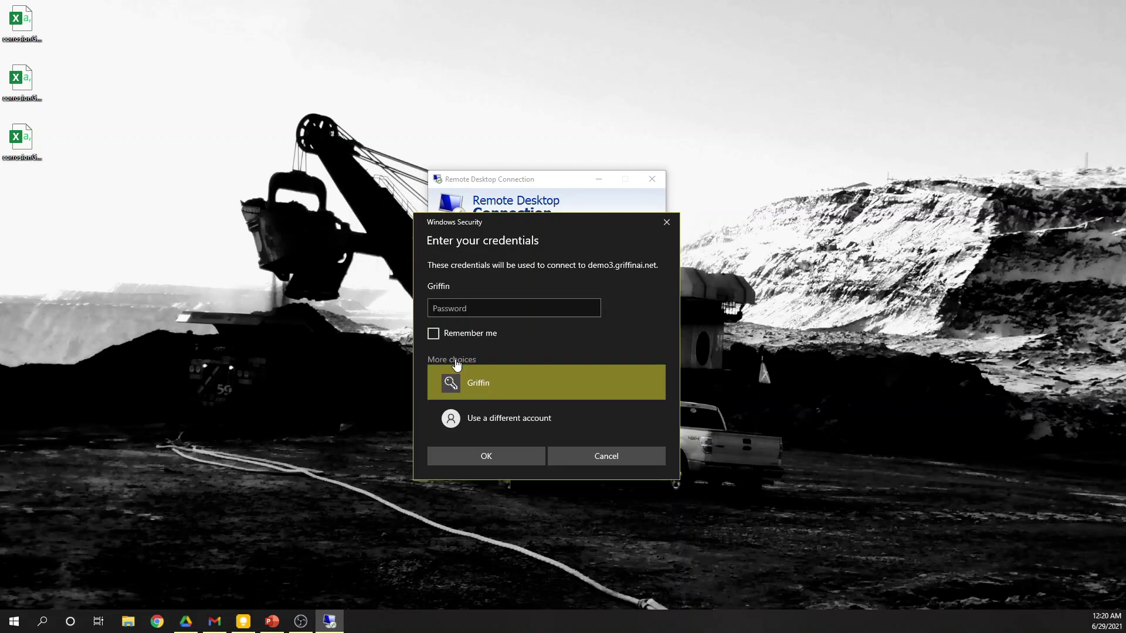
{"action": "left_click", "coordinate": [502, 418]}
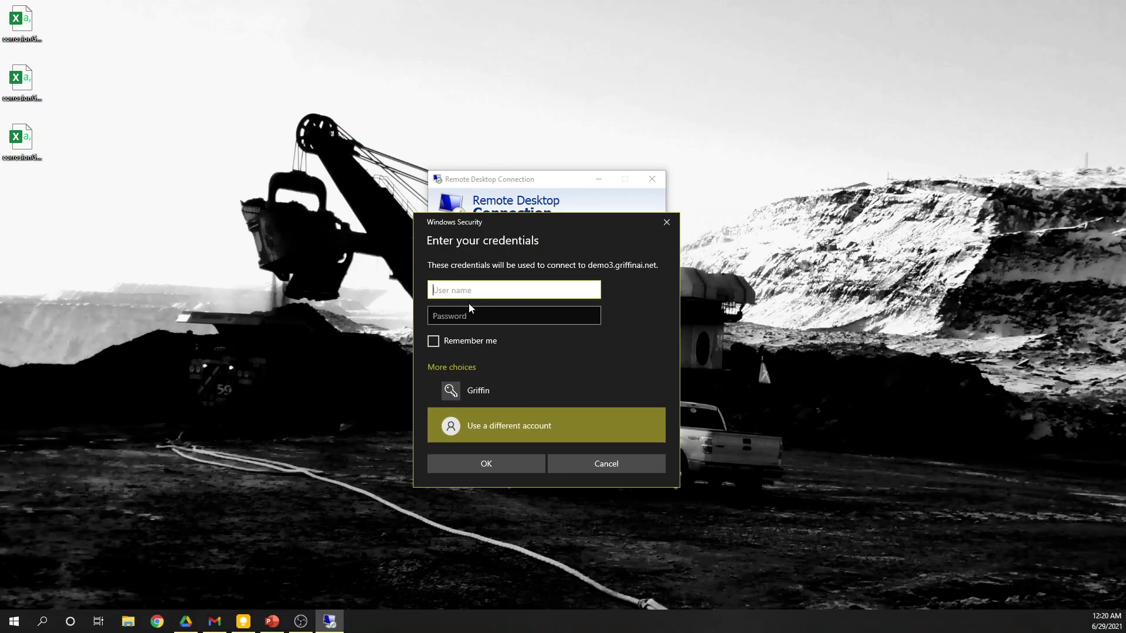
{"action": "type", "text": "Griffin"}
{"action": "key", "text": "Tab"}
{"action": "type", "text": "•"}
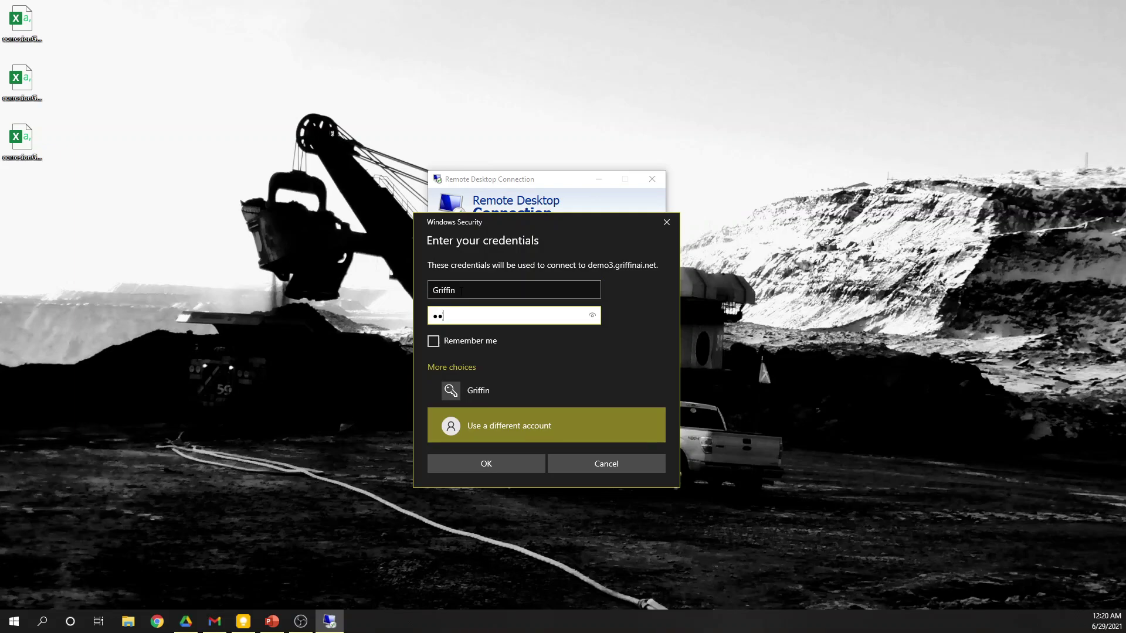
{"action": "type", "text": "••••••••••"}
{"action": "left_click", "coordinate": [495, 465]}
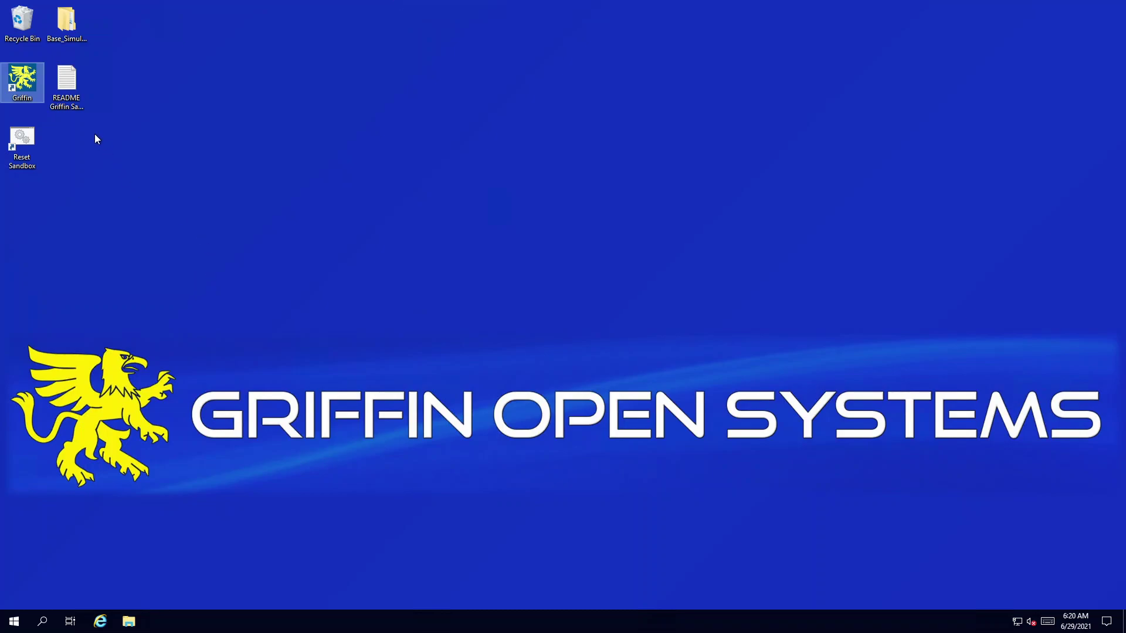
Step: Open README Griffin Sandbox.txt, highlight the Cooling Tower Optimization heading, then minimize Notepad
{"action": "double_click", "coordinate": [81, 101]}
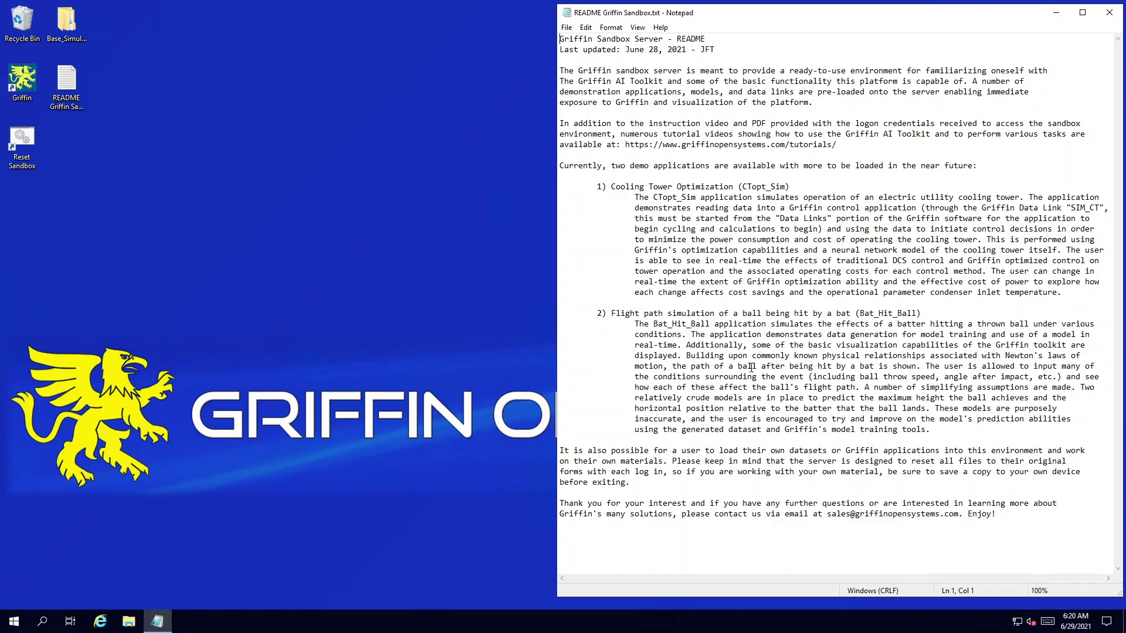
{"action": "left_click_drag", "start_coordinate": [611, 187], "coordinate": [733, 187]}
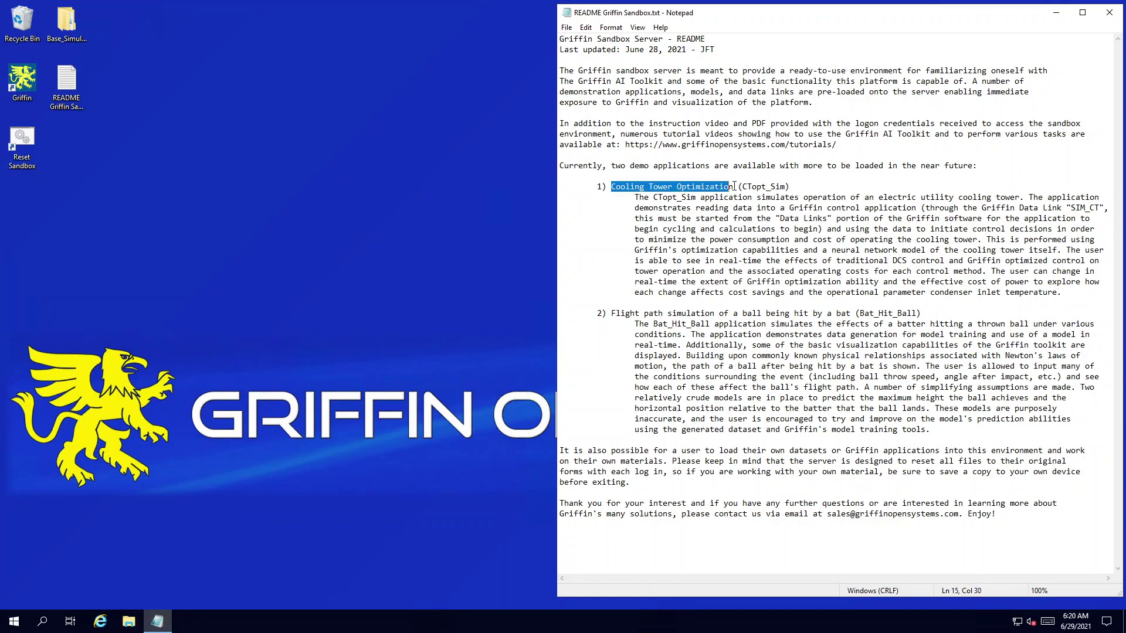
{"action": "left_click", "coordinate": [1056, 14]}
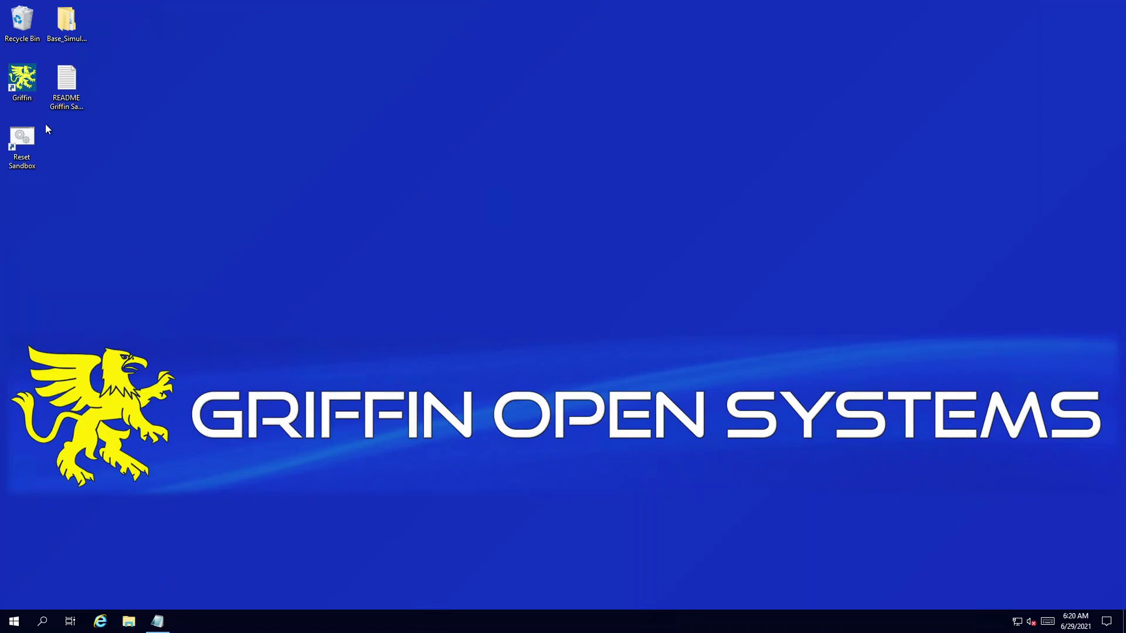
Step: Launch Griffin AI Toolkit and open the SIM CT link to find its file CT_SimData_200717.csv
{"action": "double_click", "coordinate": [27, 89]}
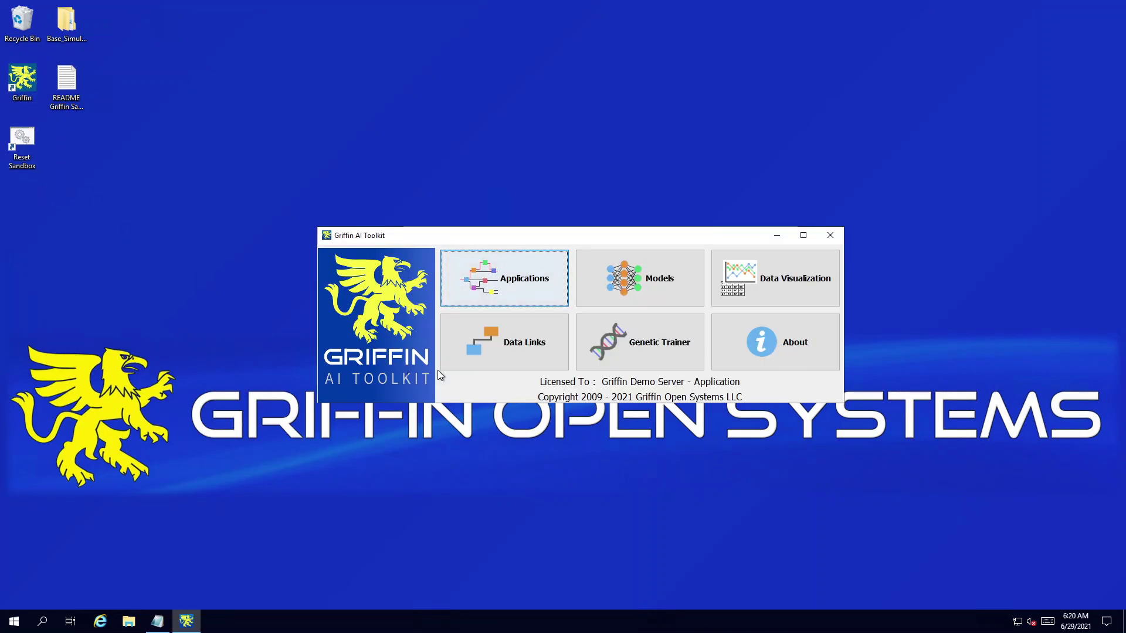
{"action": "left_click", "coordinate": [492, 357]}
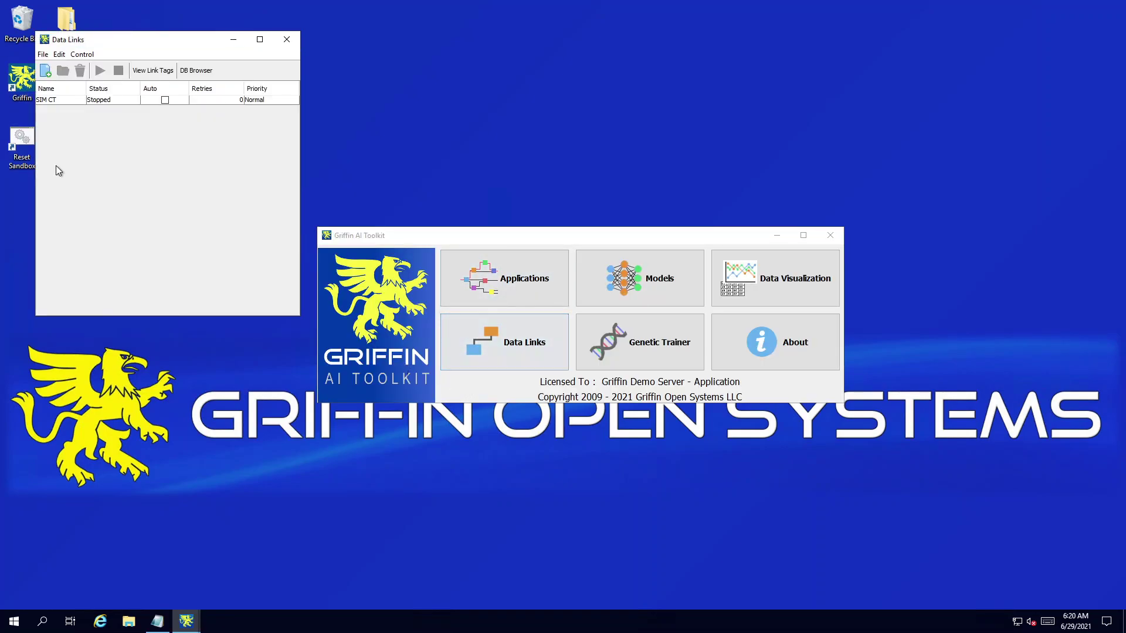
{"action": "double_click", "coordinate": [52, 100]}
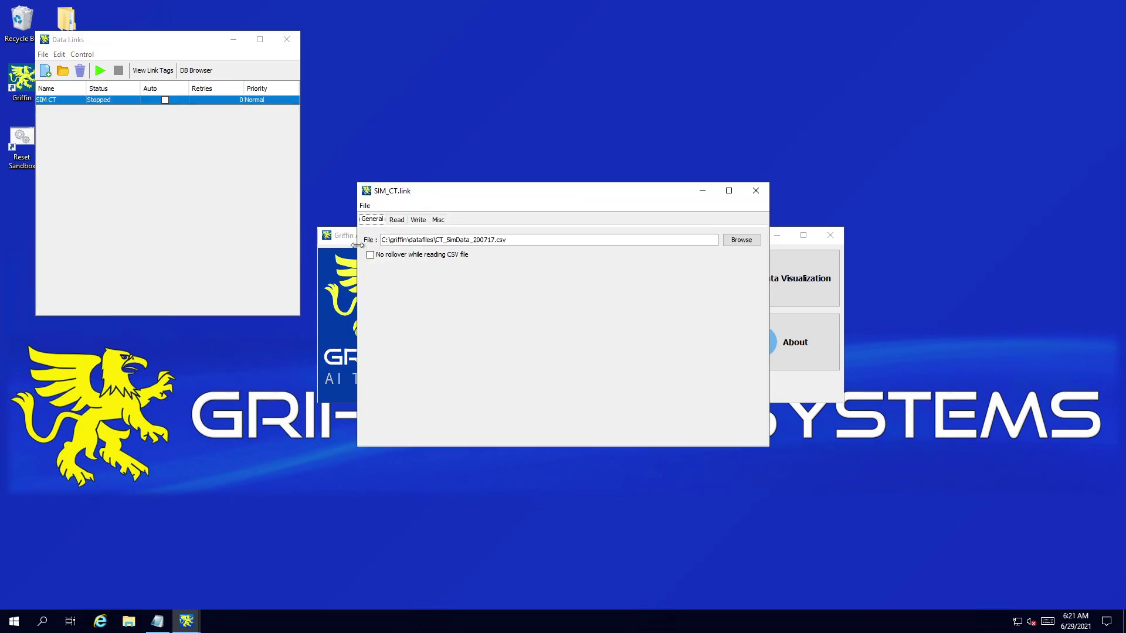
{"action": "left_click_drag", "start_coordinate": [383, 242], "coordinate": [521, 243]}
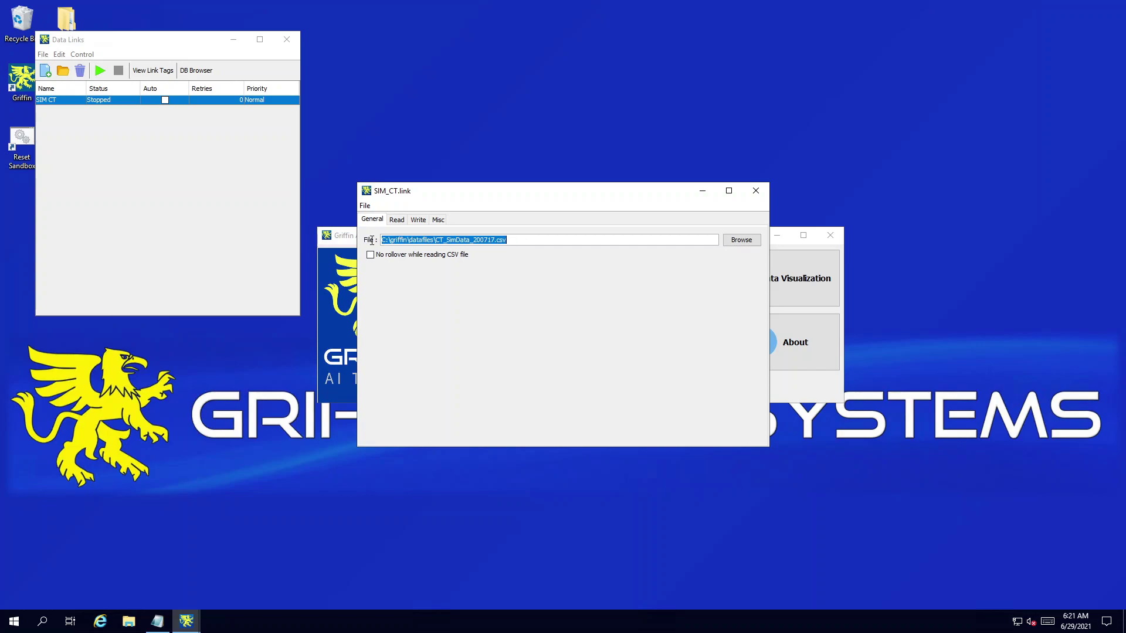
{"action": "left_click_drag", "start_coordinate": [435, 241], "coordinate": [496, 241]}
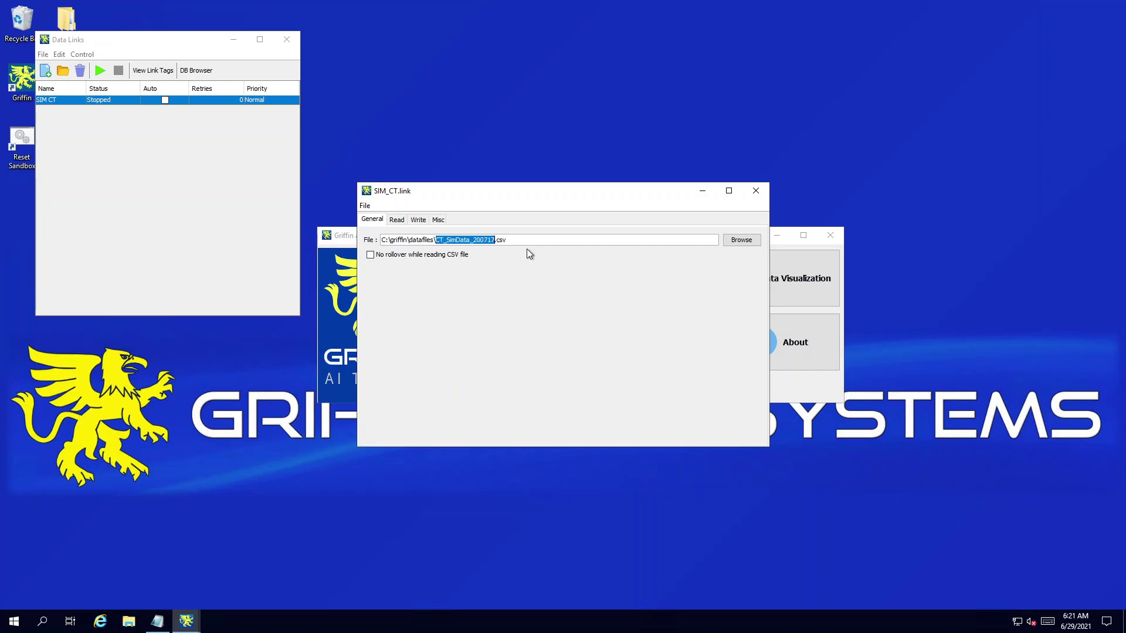
Step: Browse File Explorer to C:\griffin\datafiles and move the window down beside the link settings
{"action": "left_click", "coordinate": [129, 622]}
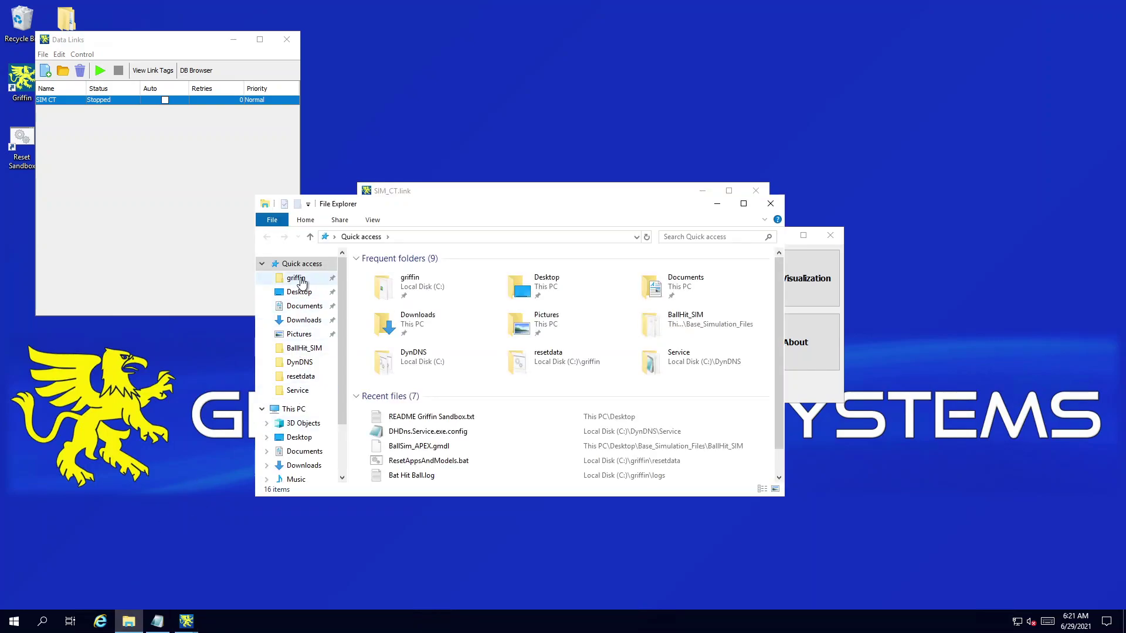
{"action": "left_click", "coordinate": [296, 278]}
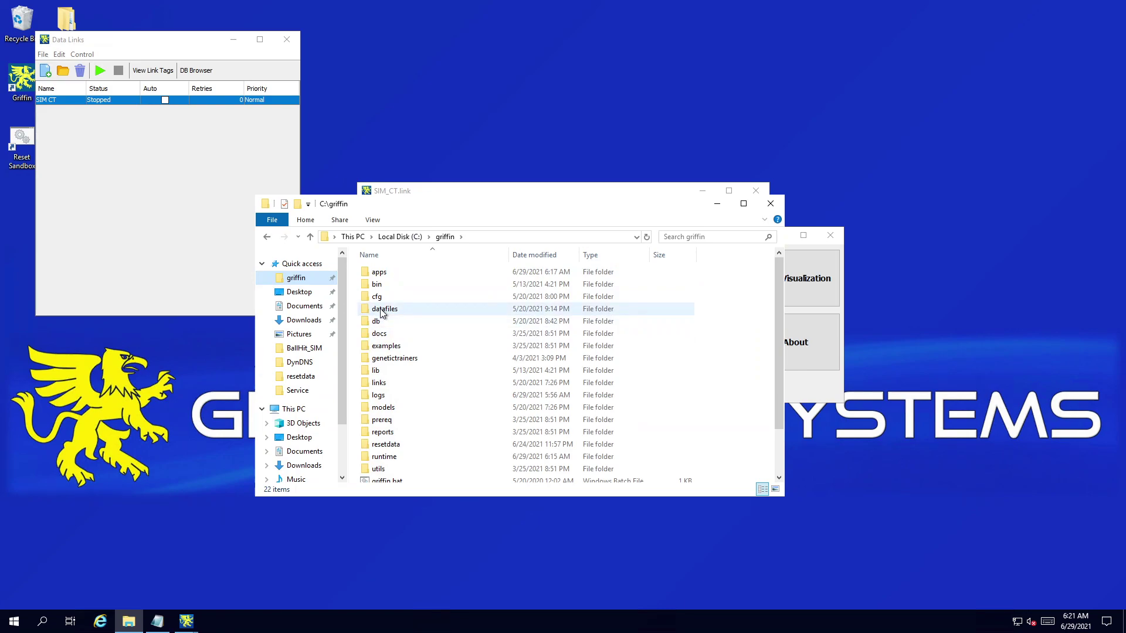
{"action": "double_click", "coordinate": [381, 313]}
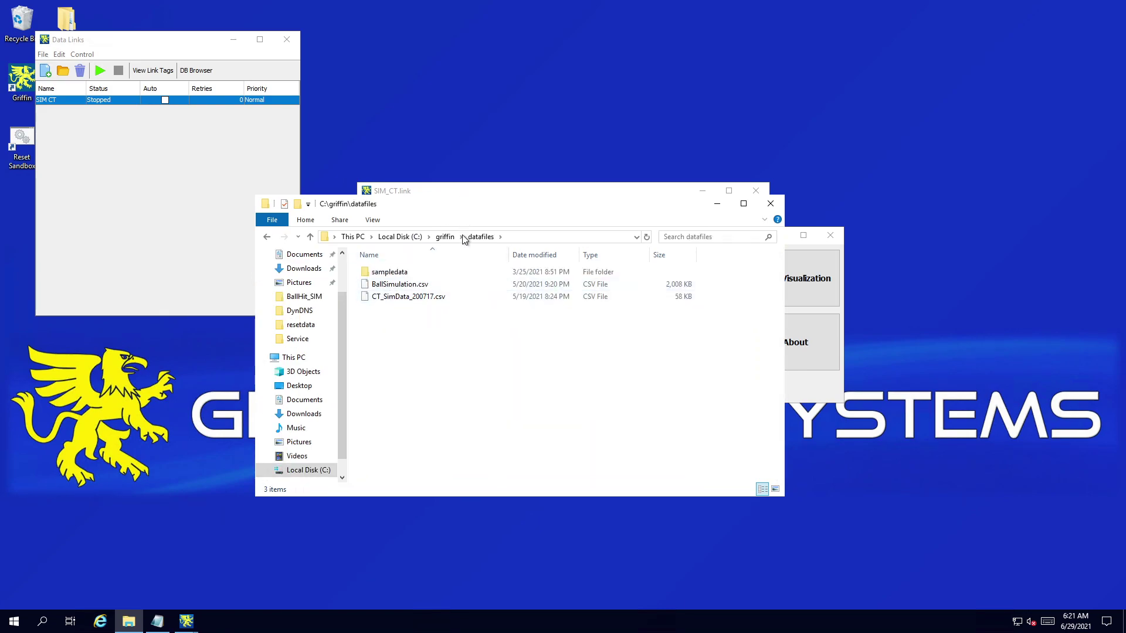
{"action": "left_click_drag", "start_coordinate": [462, 207], "coordinate": [462, 328]}
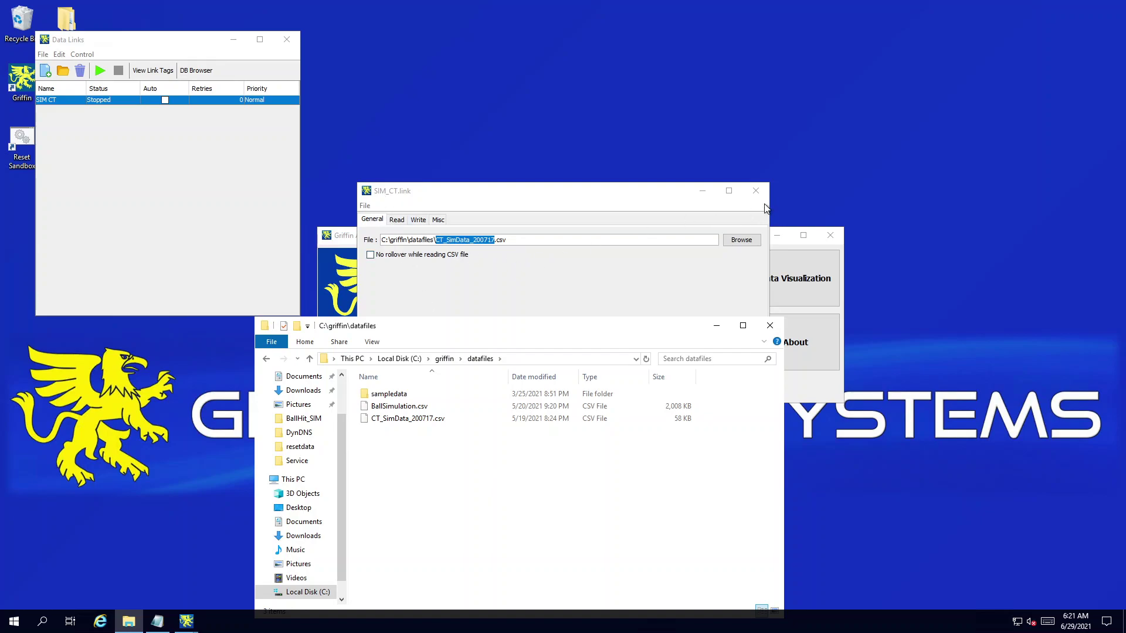
Step: Close the link editor and Explorer, start the SIM CT link, and check its tags read GOOD
{"action": "left_click", "coordinate": [756, 190]}
{"action": "left_click", "coordinate": [770, 325]}
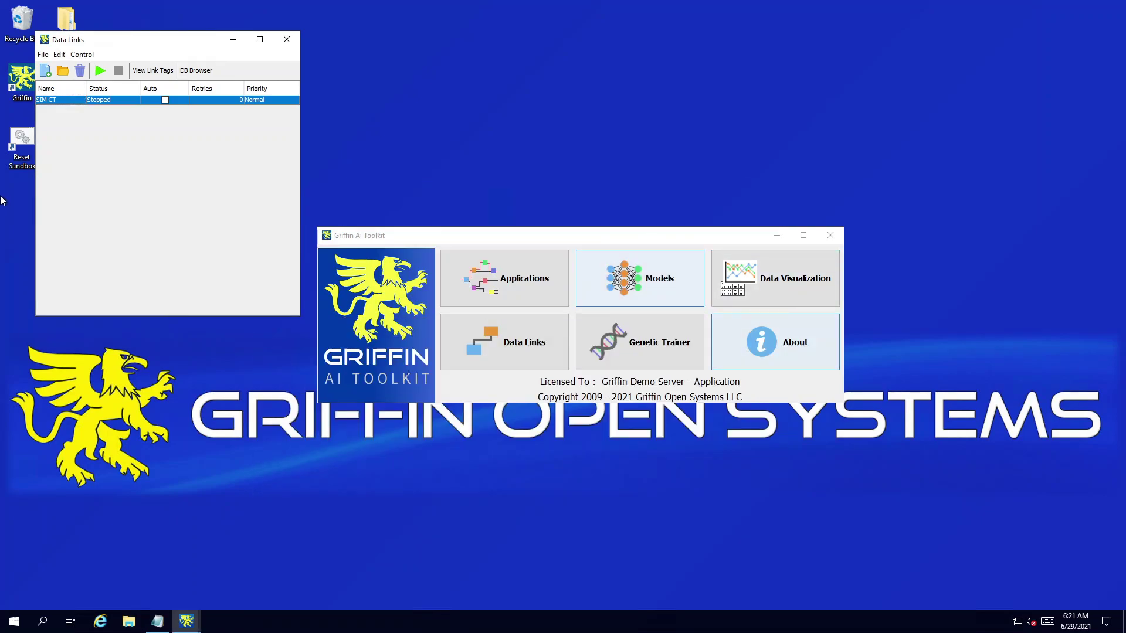
{"action": "left_click", "coordinate": [100, 70]}
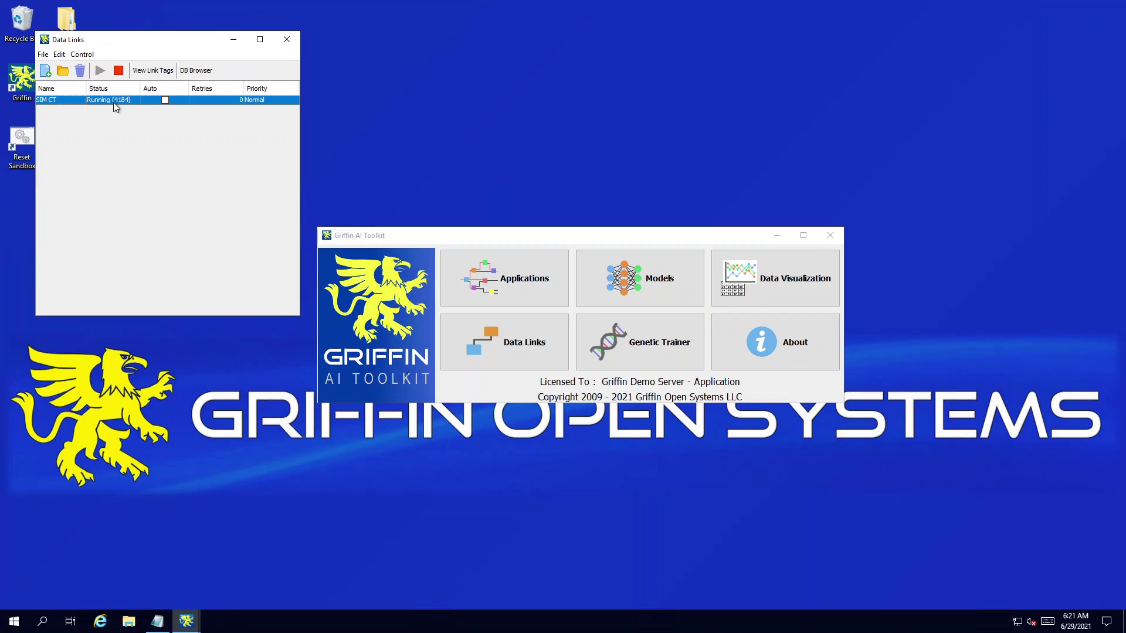
{"action": "left_click", "coordinate": [152, 70]}
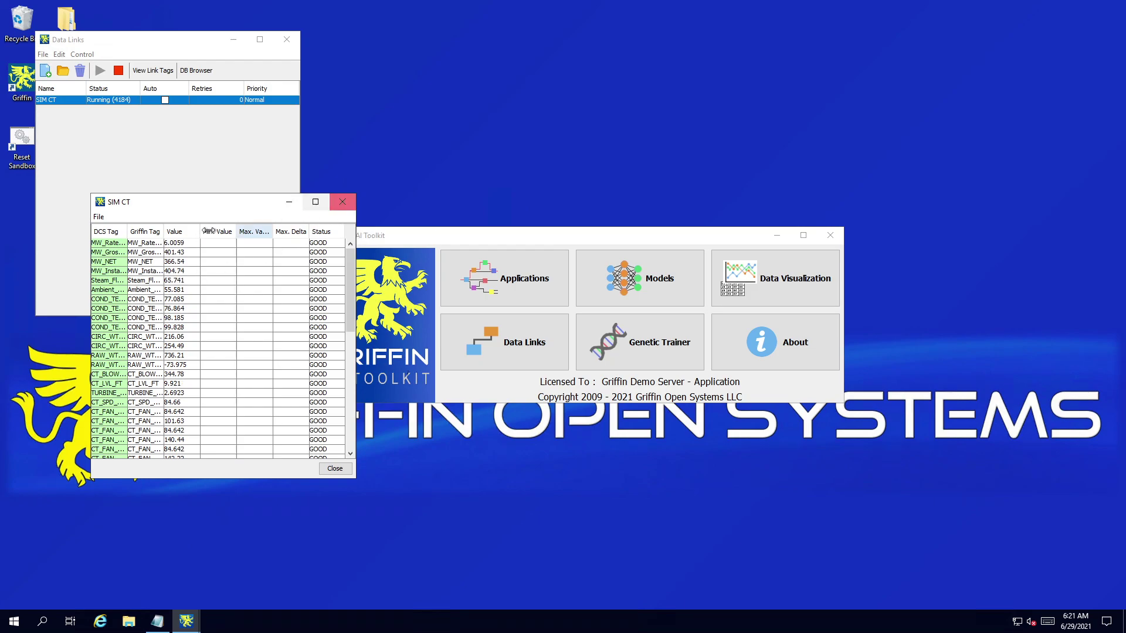
{"action": "left_click", "coordinate": [342, 202]}
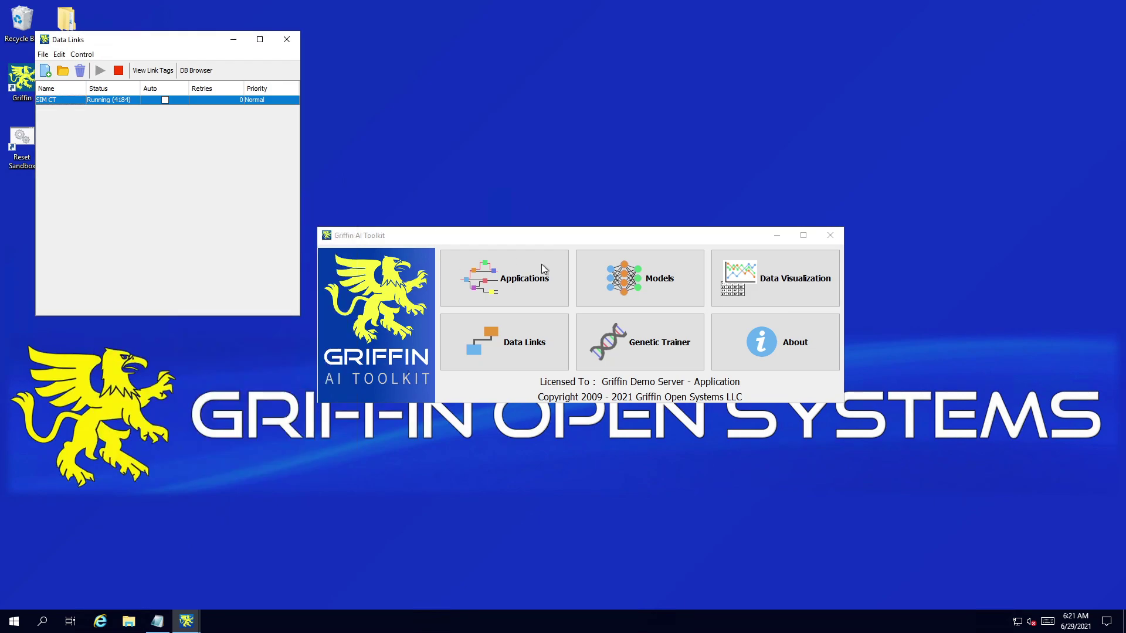
Step: Start the CTopt Sim application from the Applications list
{"action": "left_click", "coordinate": [512, 282]}
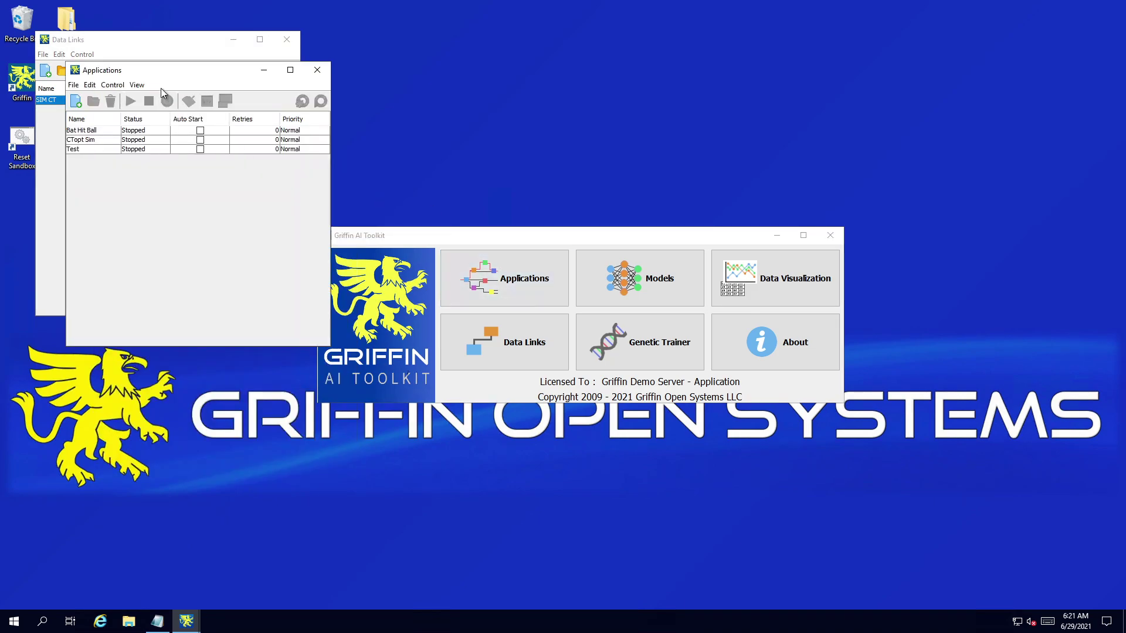
{"action": "left_click_drag", "start_coordinate": [160, 69], "coordinate": [220, 90]}
{"action": "left_click_drag", "start_coordinate": [326, 118], "coordinate": [331, 113]}
{"action": "left_click", "coordinate": [257, 181]}
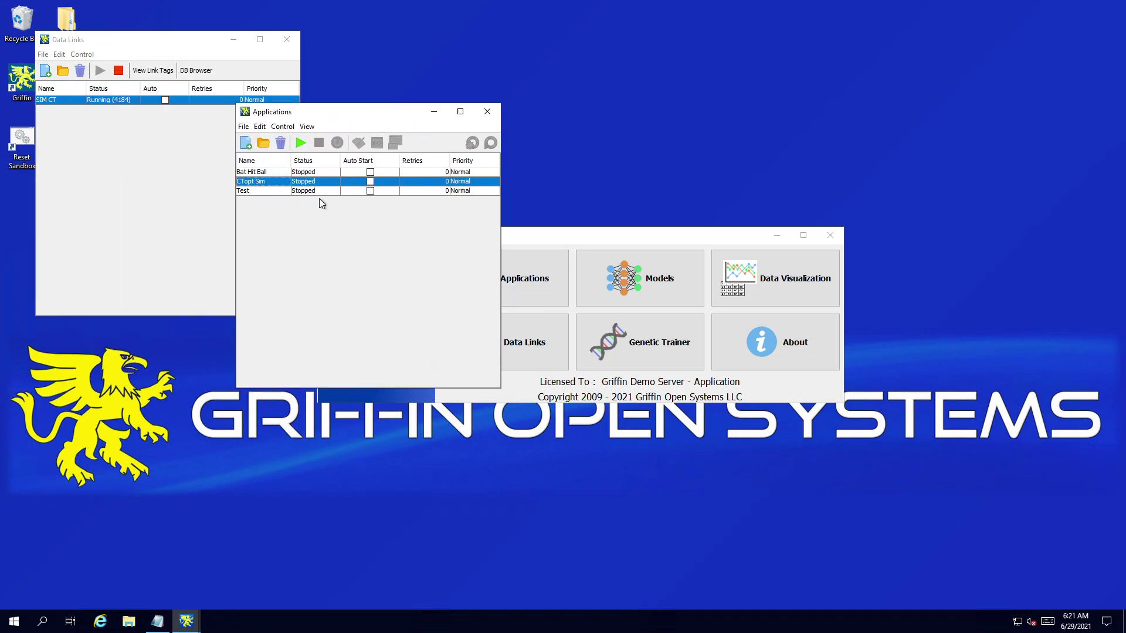
{"action": "left_click", "coordinate": [300, 143]}
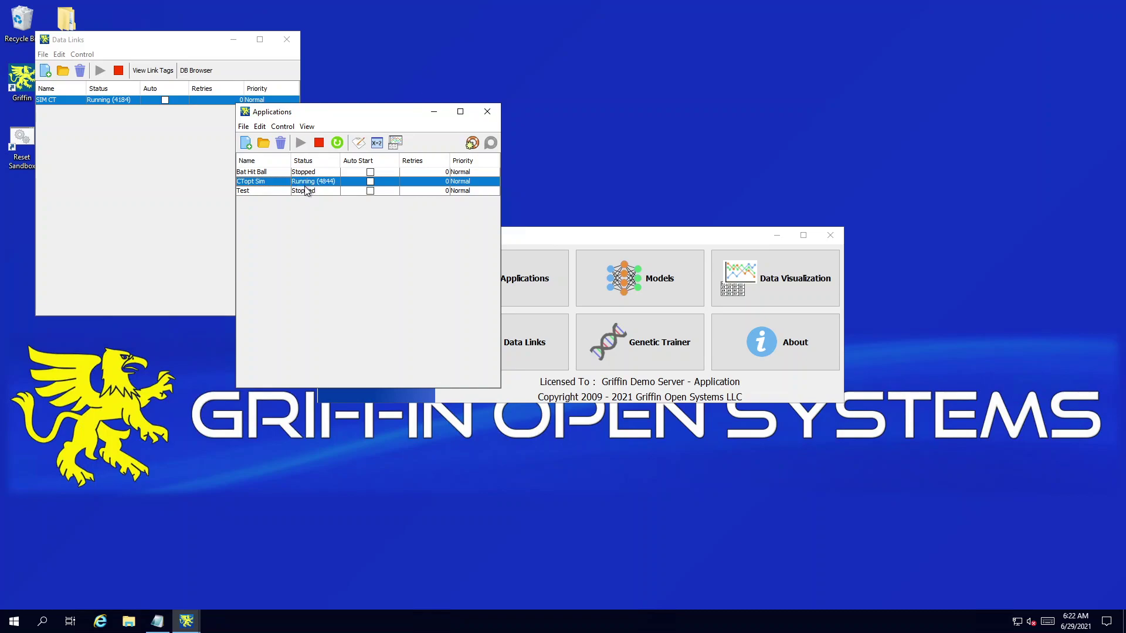
Step: Open the CTopt Sim charts and move and enlarge the Performance (12hr) chart
{"action": "left_click", "coordinate": [396, 144]}
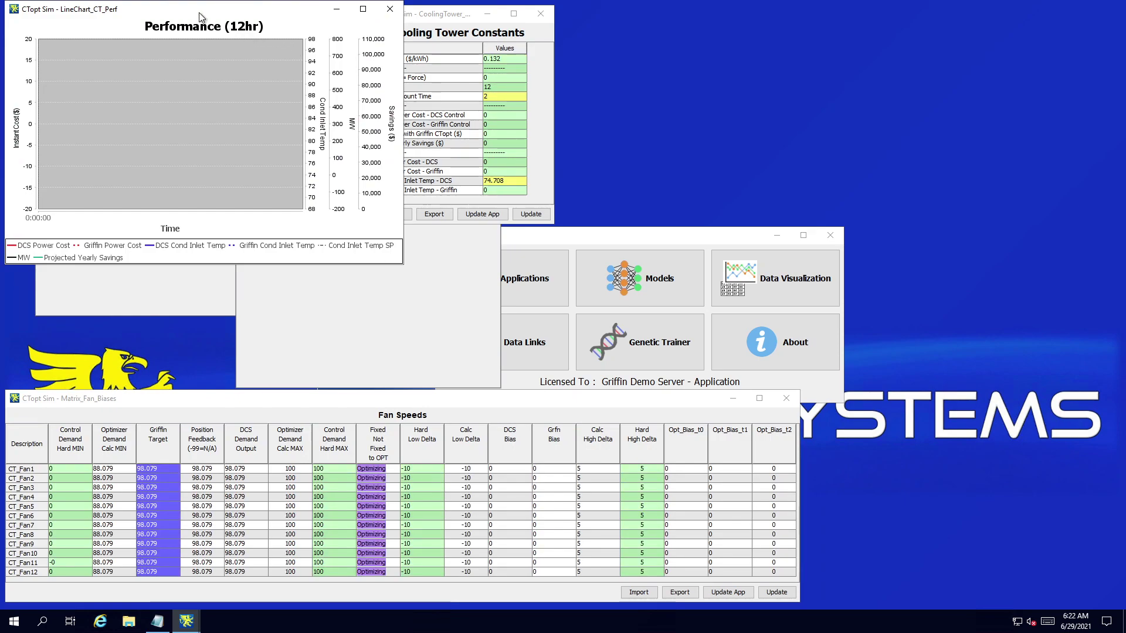
{"action": "left_click_drag", "start_coordinate": [299, 7], "coordinate": [912, 22]}
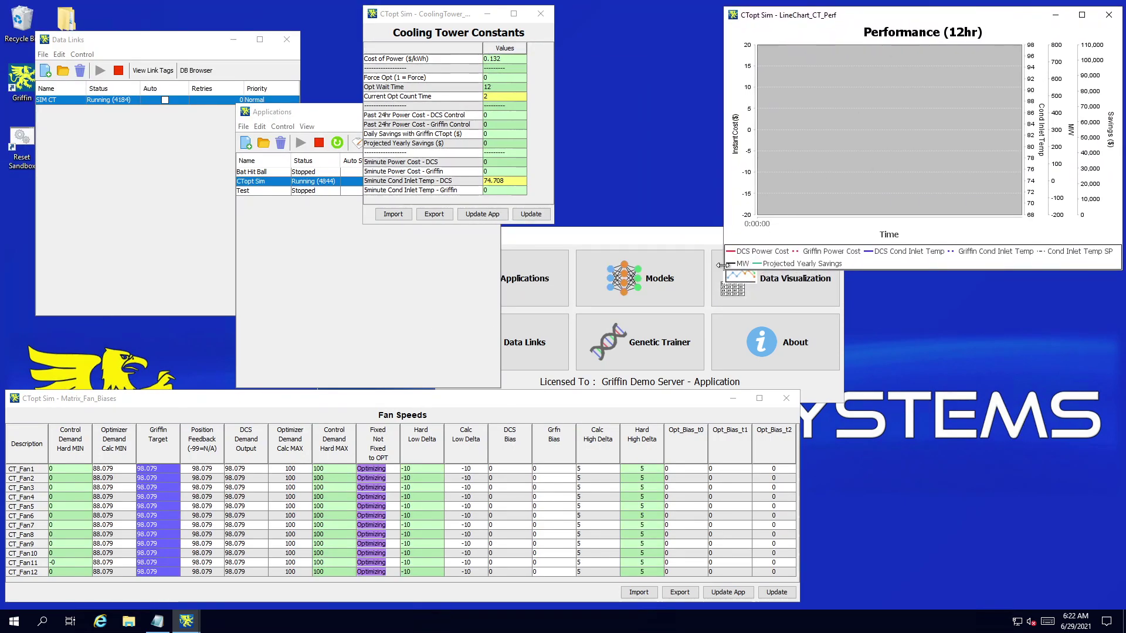
{"action": "left_click_drag", "start_coordinate": [725, 272], "coordinate": [578, 318]}
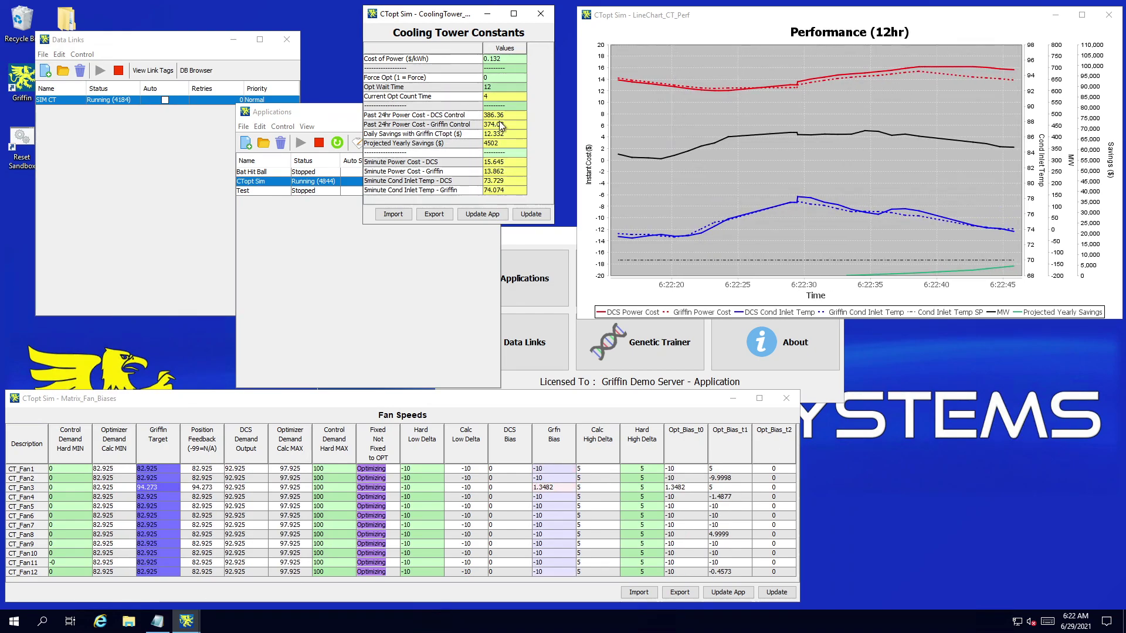
Step: Change the Cost of Power constant from 0.132 to 0.18 $/kWh and update the simulation
{"action": "double_click", "coordinate": [503, 59]}
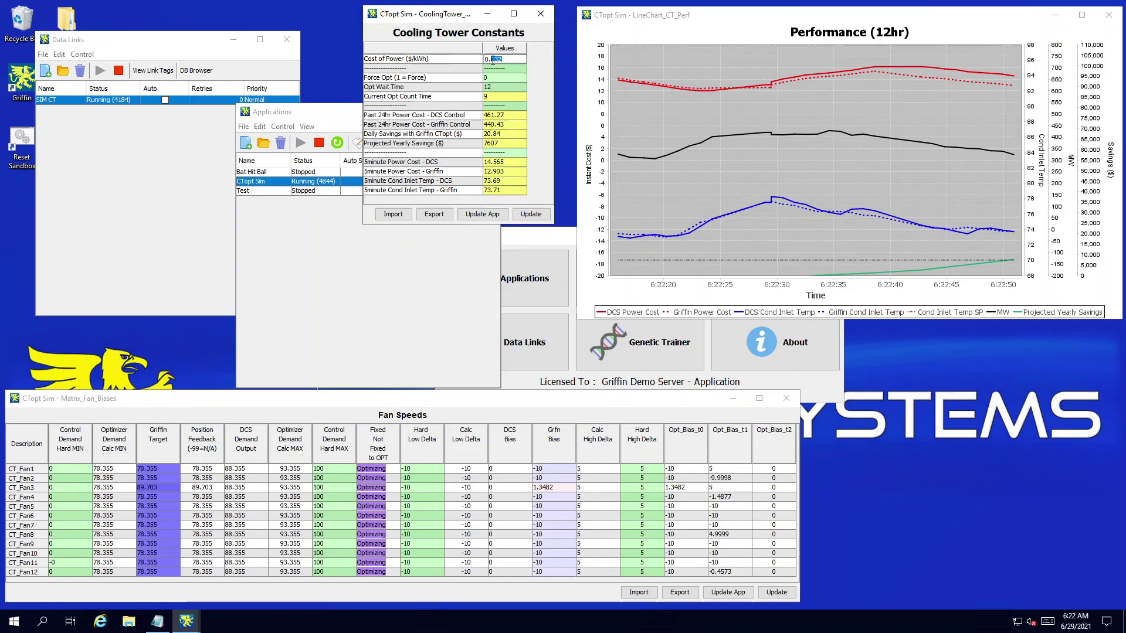
{"action": "left_click_drag", "start_coordinate": [491, 59], "coordinate": [535, 65]}
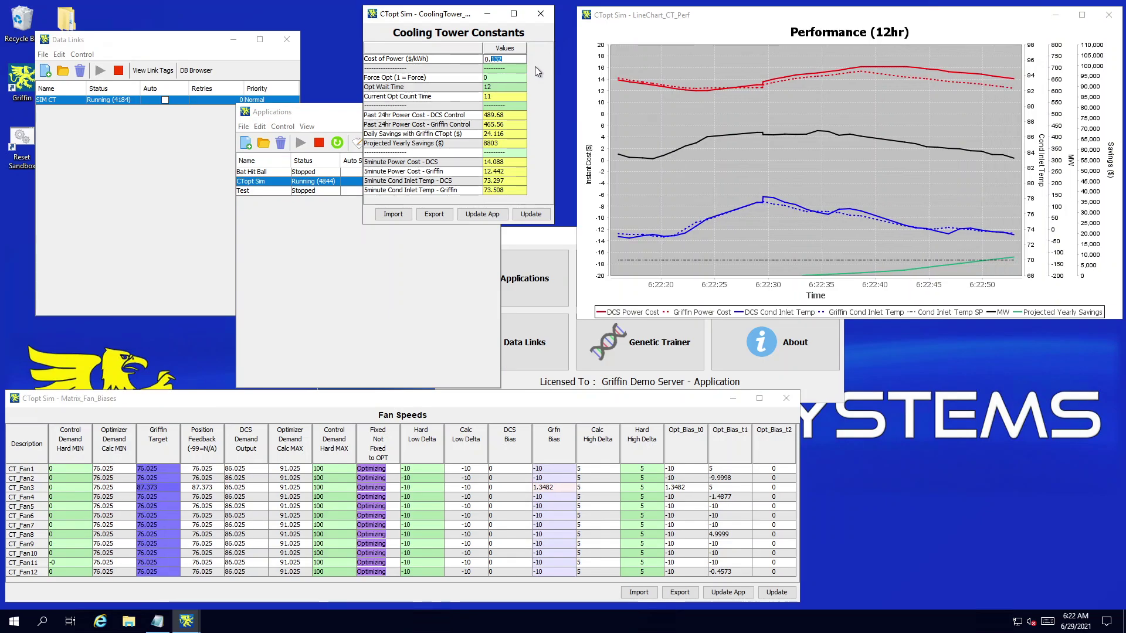
{"action": "type", "text": "18*"}
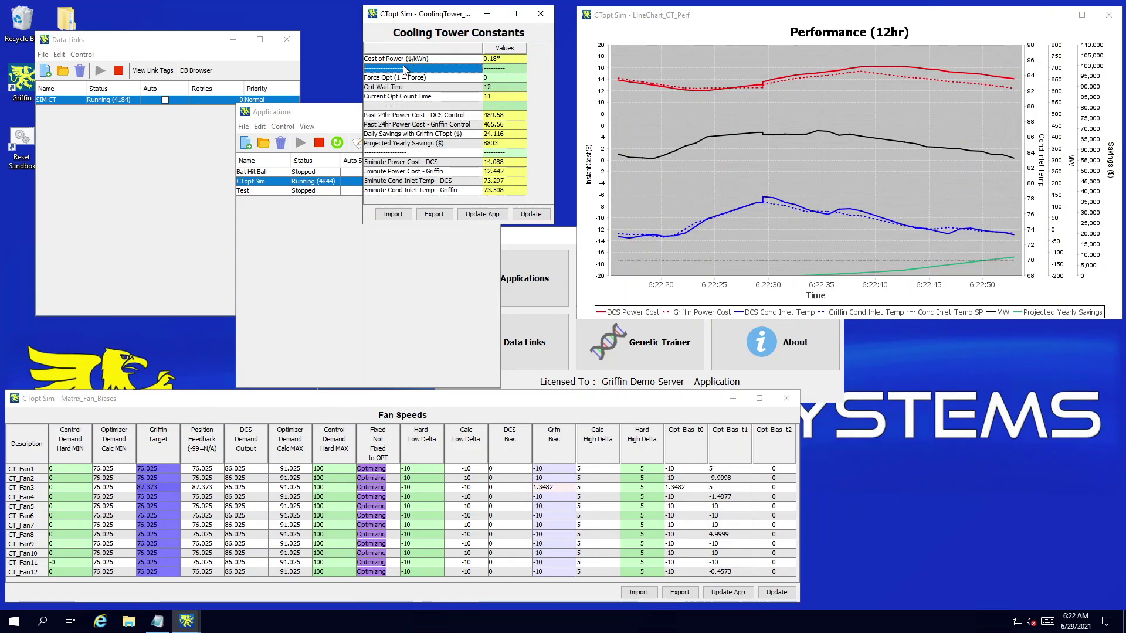
{"action": "left_click", "coordinate": [404, 61]}
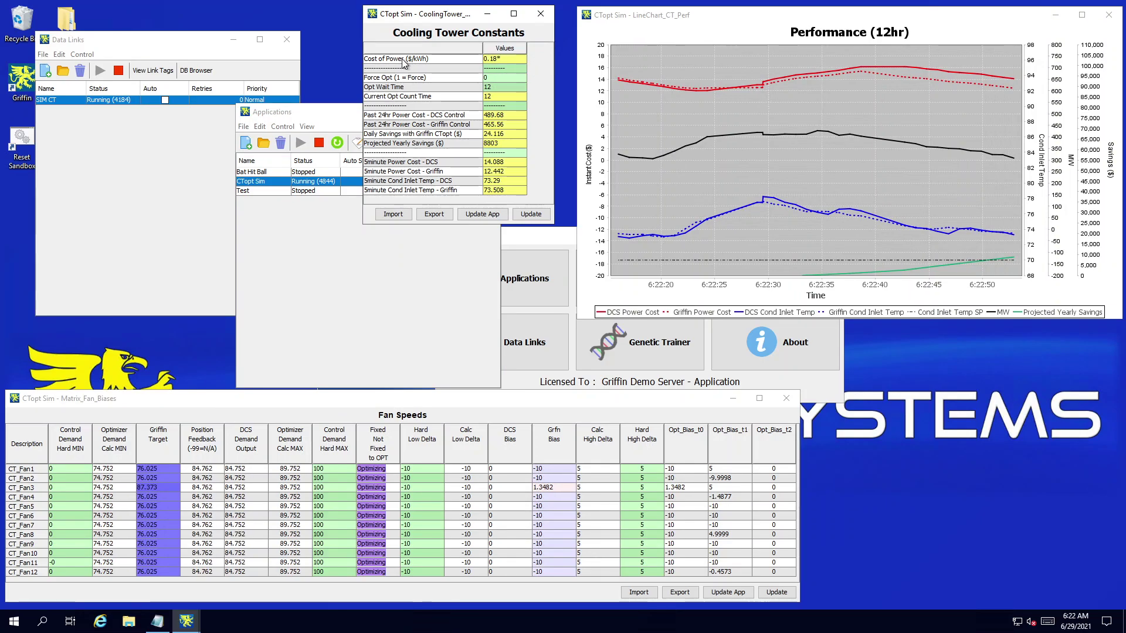
{"action": "left_click", "coordinate": [527, 212]}
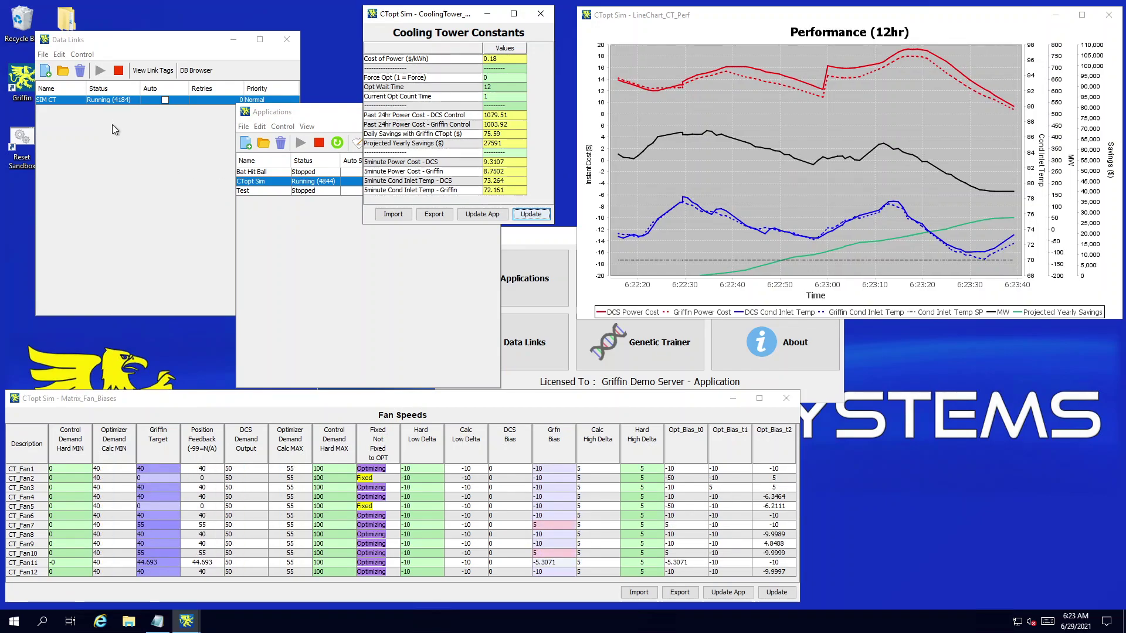
Step: Open the CTopt_Sim.gapp logic and show its CTopt optimizer tab
{"action": "left_click", "coordinate": [294, 111]}
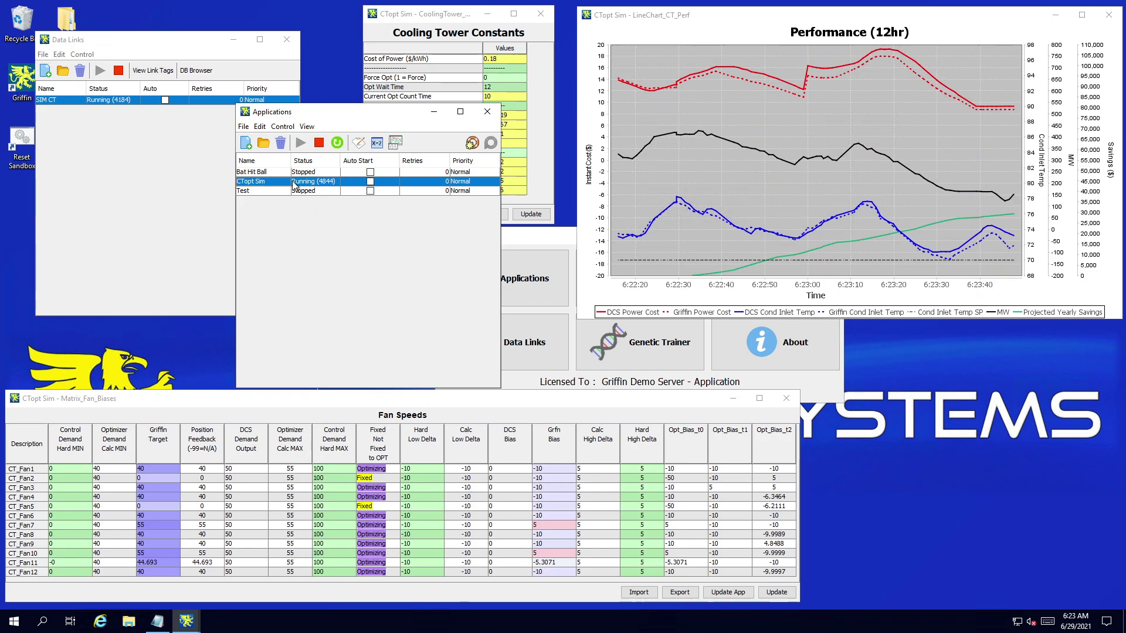
{"action": "left_click", "coordinate": [263, 144]}
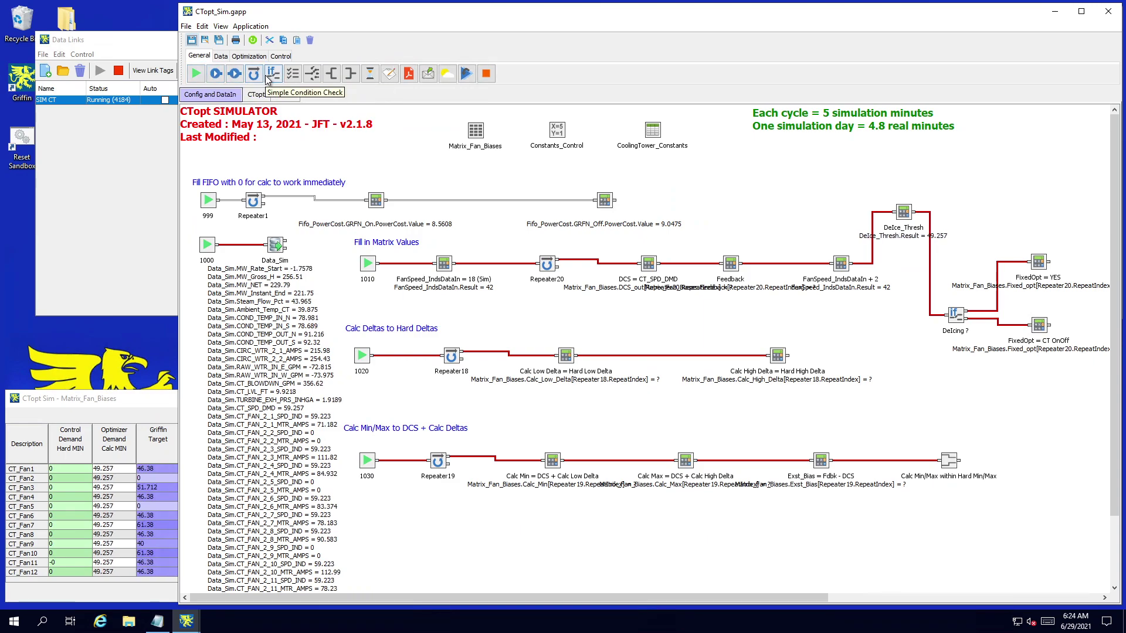
{"action": "left_click", "coordinate": [255, 95]}
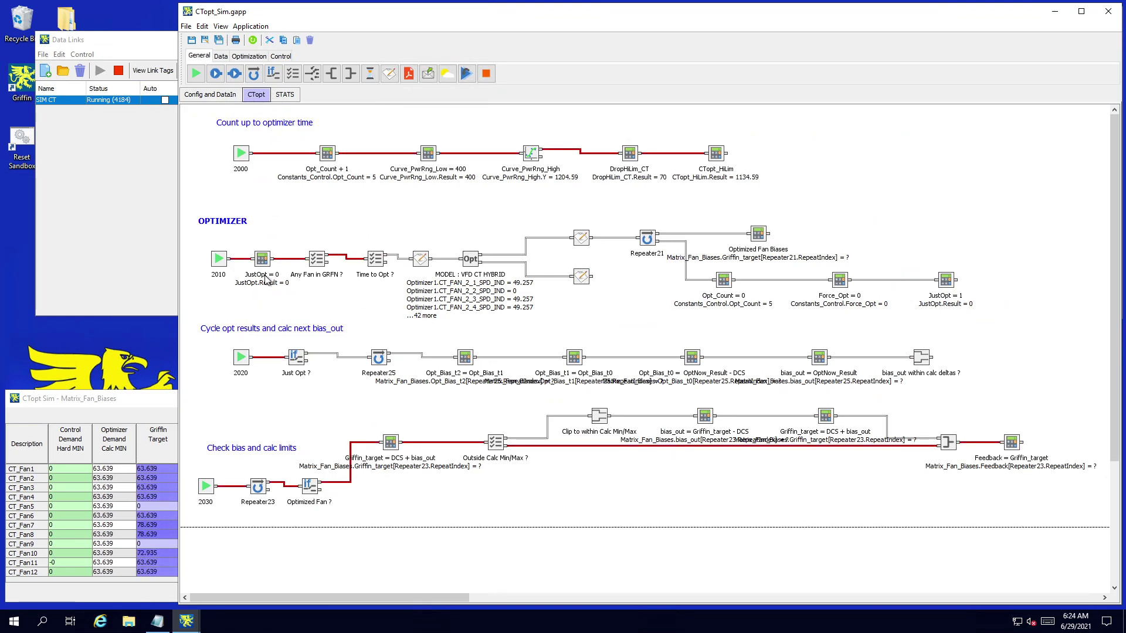
{"action": "right_click", "coordinate": [318, 263]}
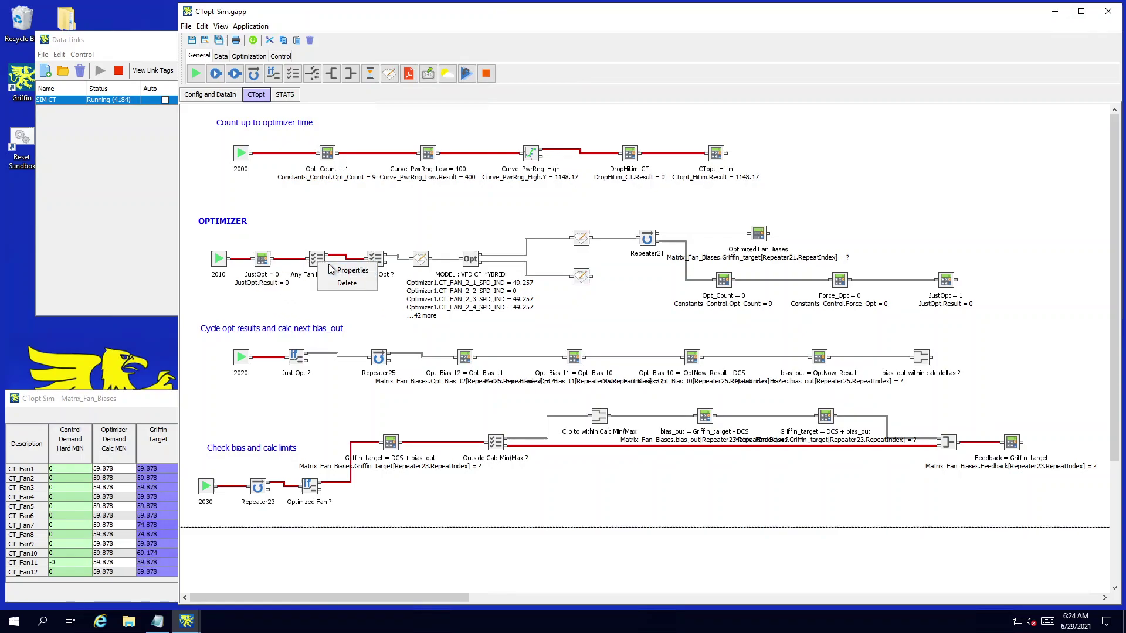
{"action": "left_click", "coordinate": [352, 270]}
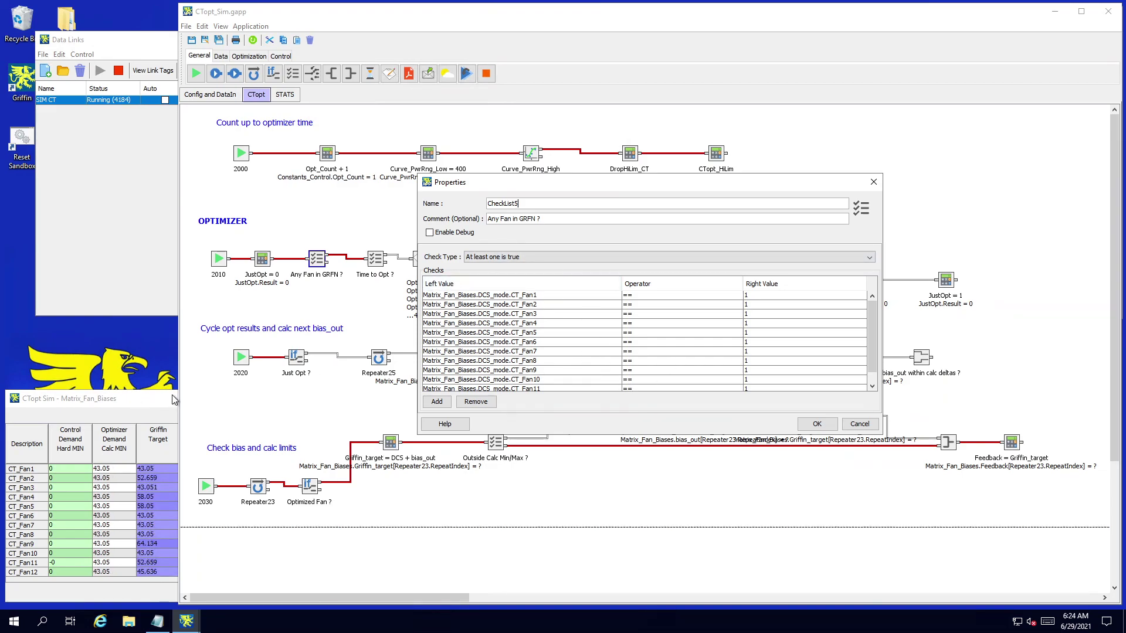
{"action": "left_click", "coordinate": [125, 407]}
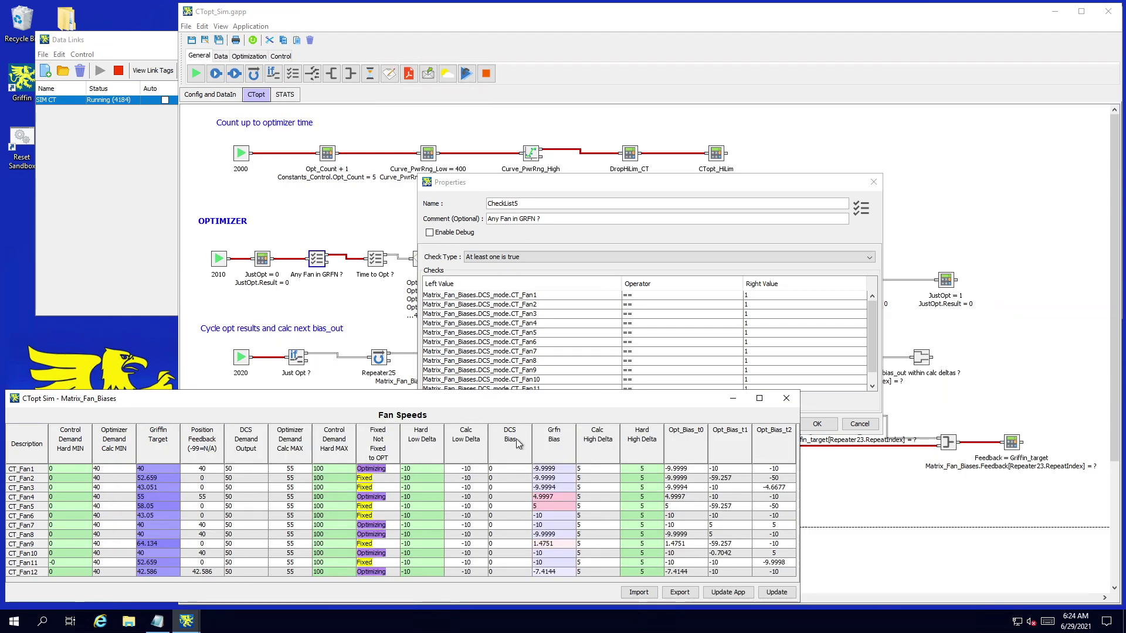
{"action": "left_click", "coordinate": [578, 306]}
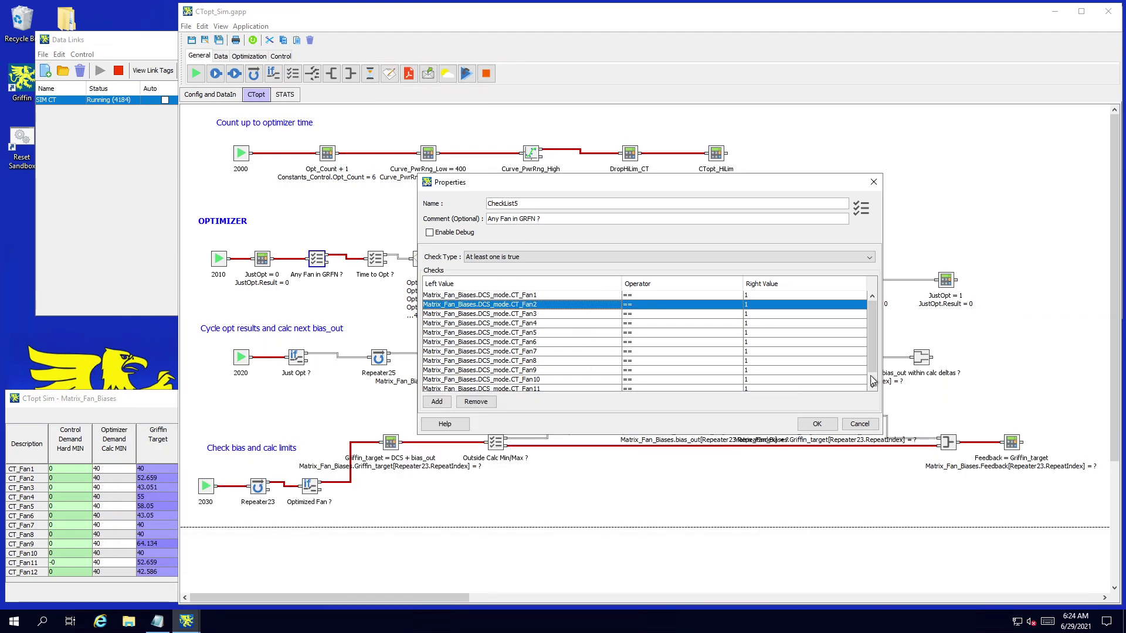
{"action": "left_click", "coordinate": [845, 425]}
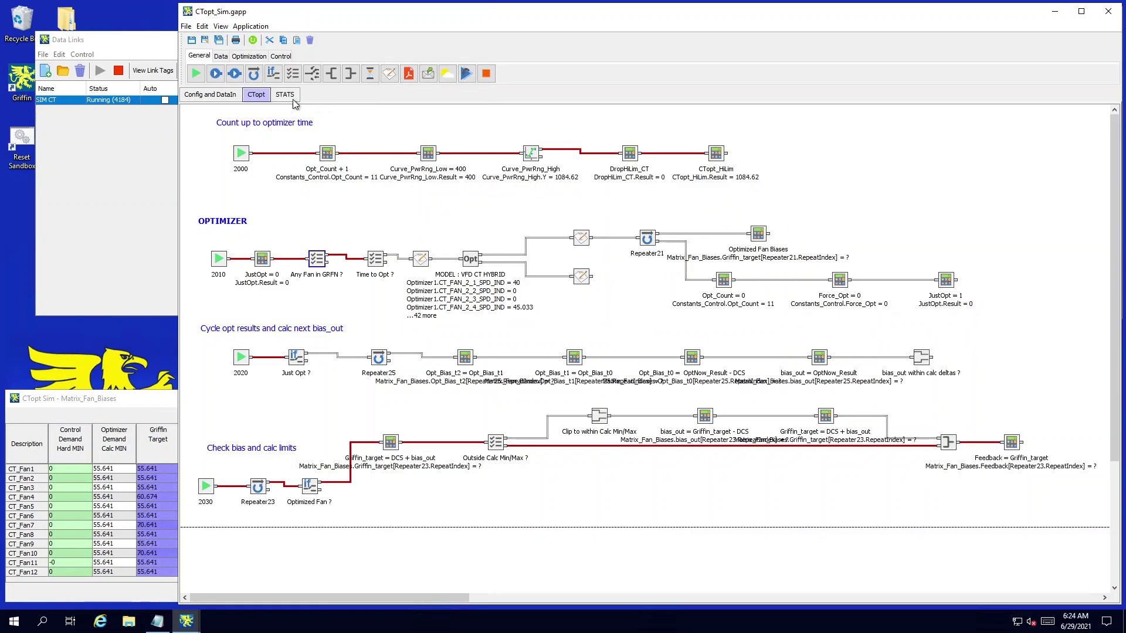
Step: On the Config and DataIn tab, set CT_Fan1's Hard Low Delta to -2 and update
{"action": "left_click", "coordinate": [217, 96]}
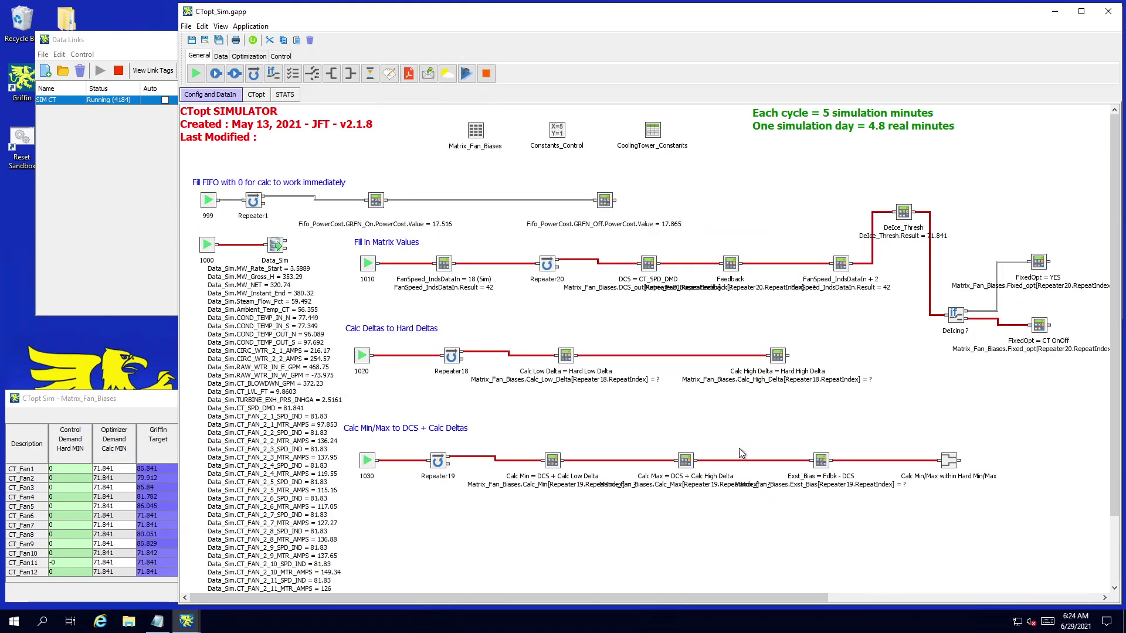
{"action": "left_click", "coordinate": [150, 415]}
{"action": "double_click", "coordinate": [417, 468]}
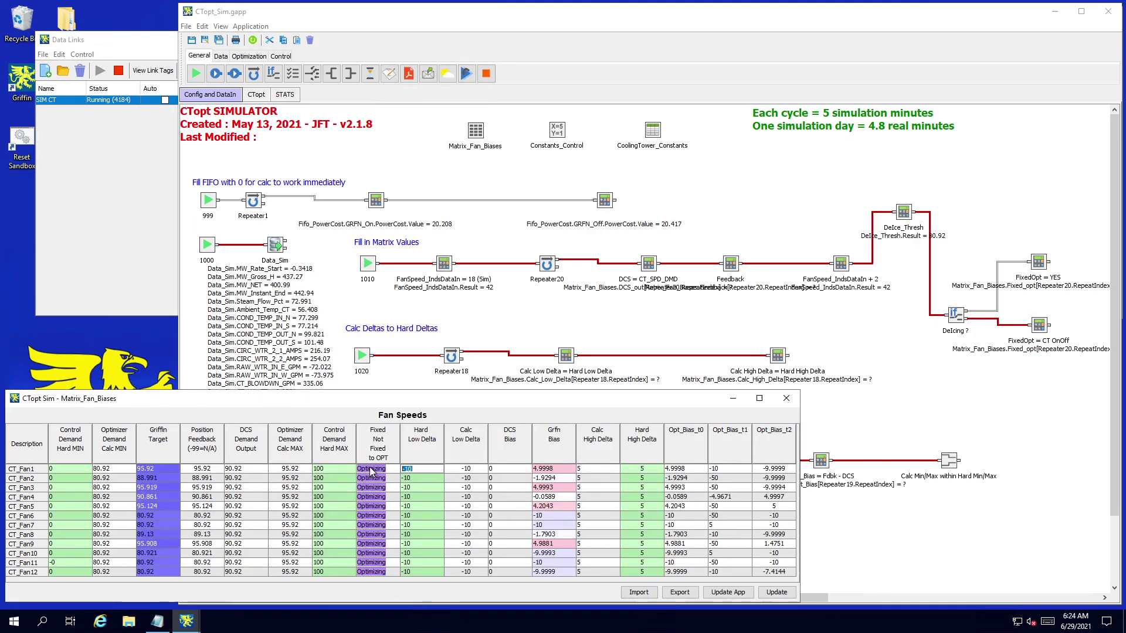
{"action": "type", "text": "-2"}
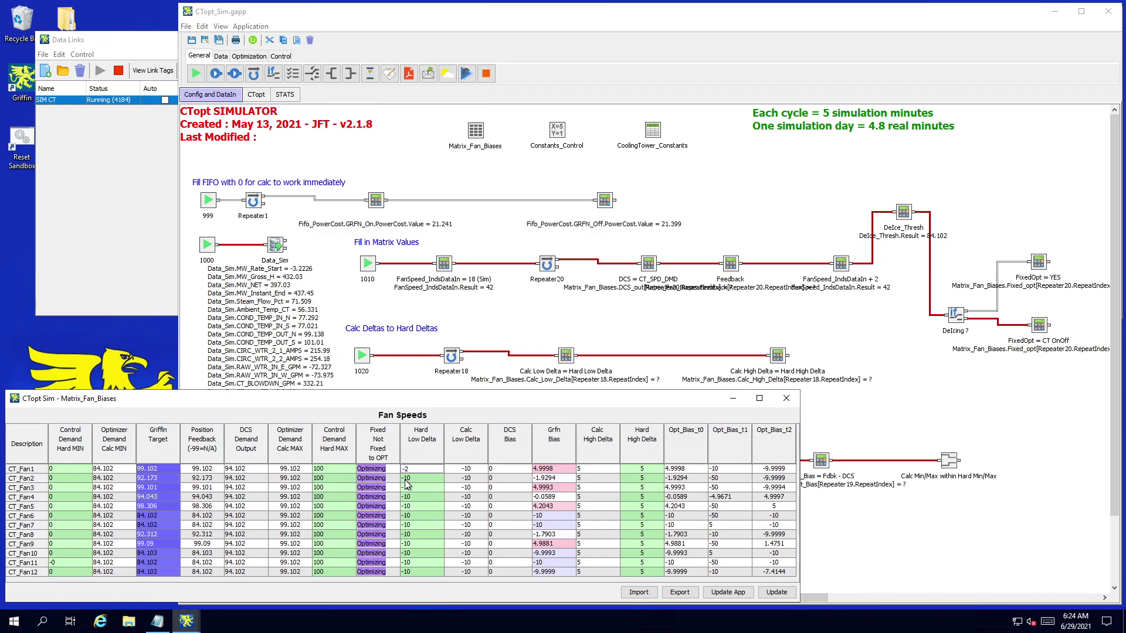
{"action": "key", "text": "Return"}
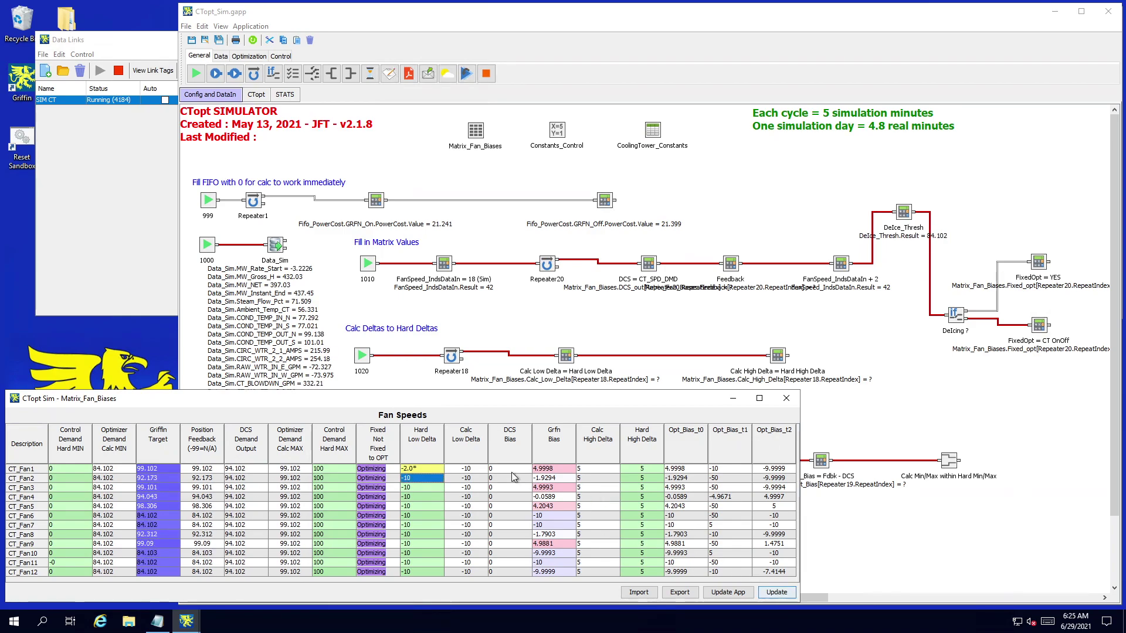
{"action": "left_click", "coordinate": [774, 593]}
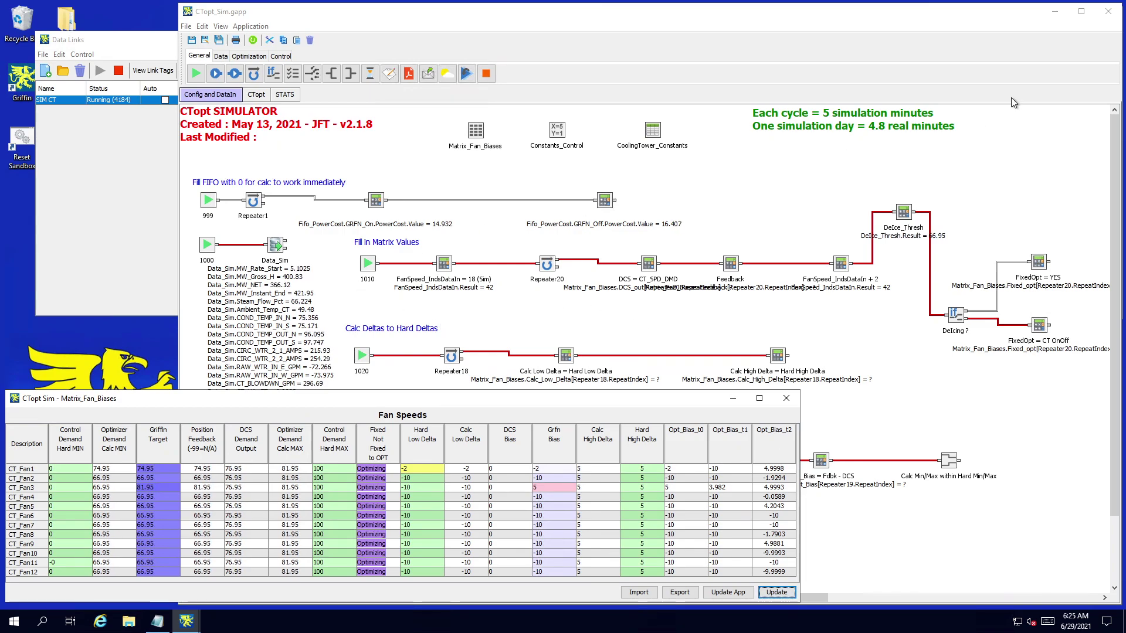
Step: Close the CTopt_Sim.gapp logic window to return to the live chart and constants
{"action": "left_click", "coordinate": [1108, 11]}
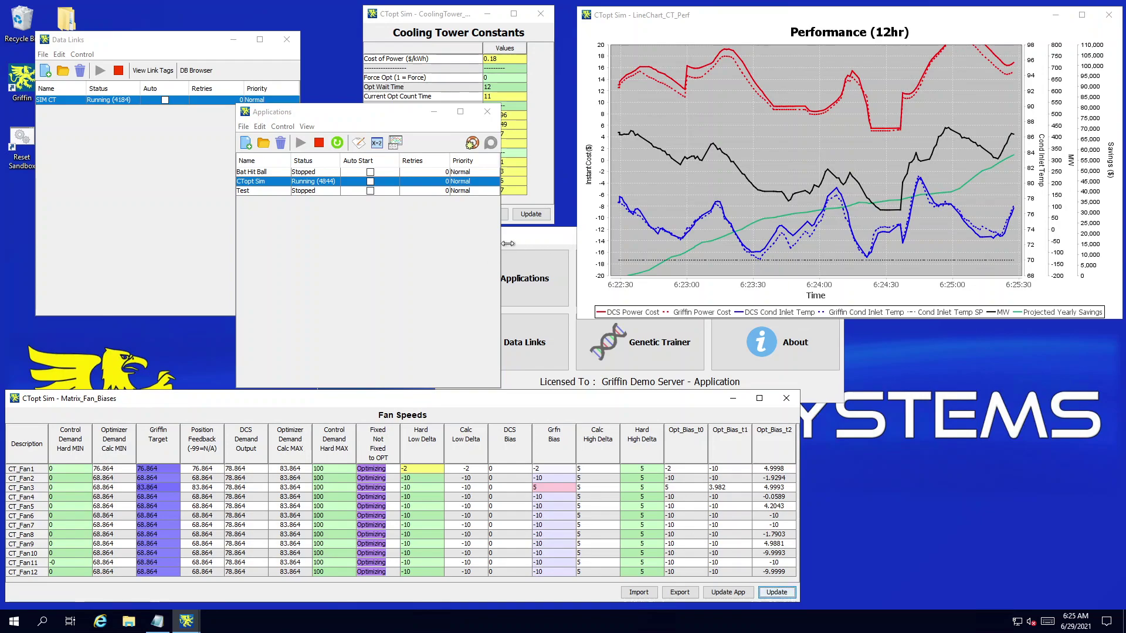
{"action": "mouse_move", "coordinate": [631, 261]}
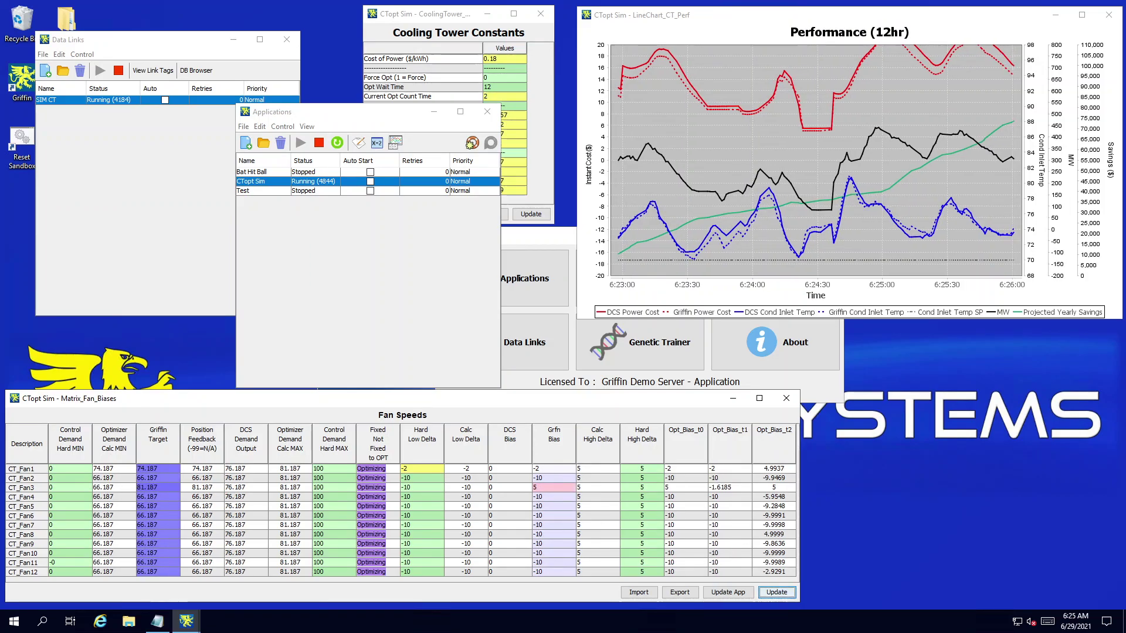
Step: Back in the Griffin Sandbox README, start a new last line with the company info contact e-mail
{"action": "left_click", "coordinate": [157, 620]}
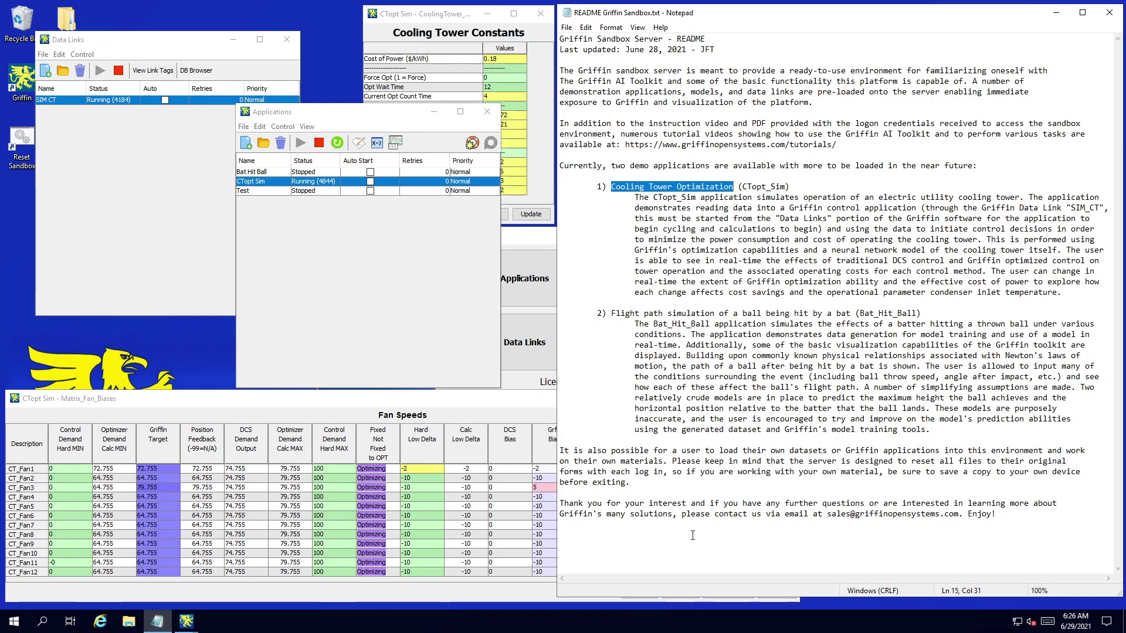
{"action": "left_click_drag", "start_coordinate": [828, 516], "coordinate": [959, 515]}
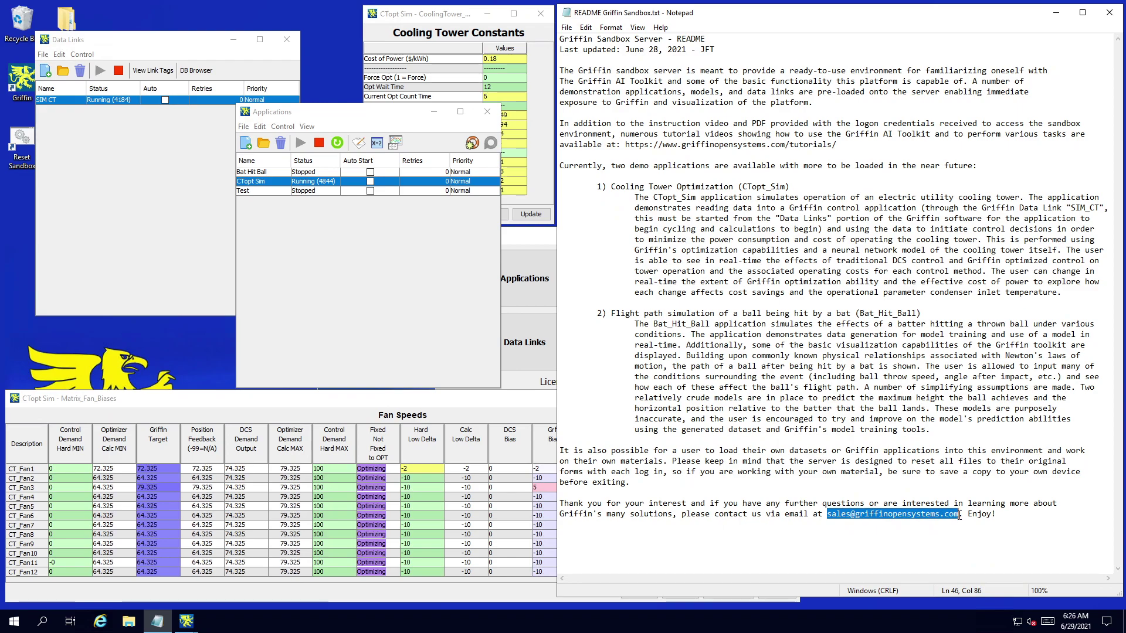
{"action": "left_click", "coordinate": [890, 515]}
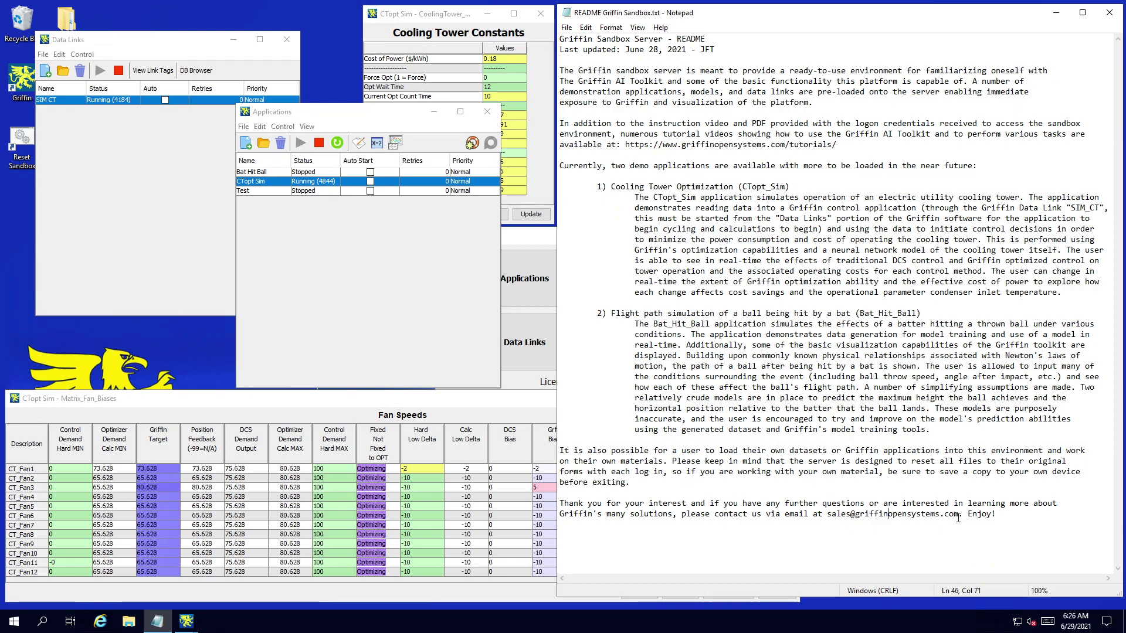
{"action": "left_click", "coordinate": [1028, 522]}
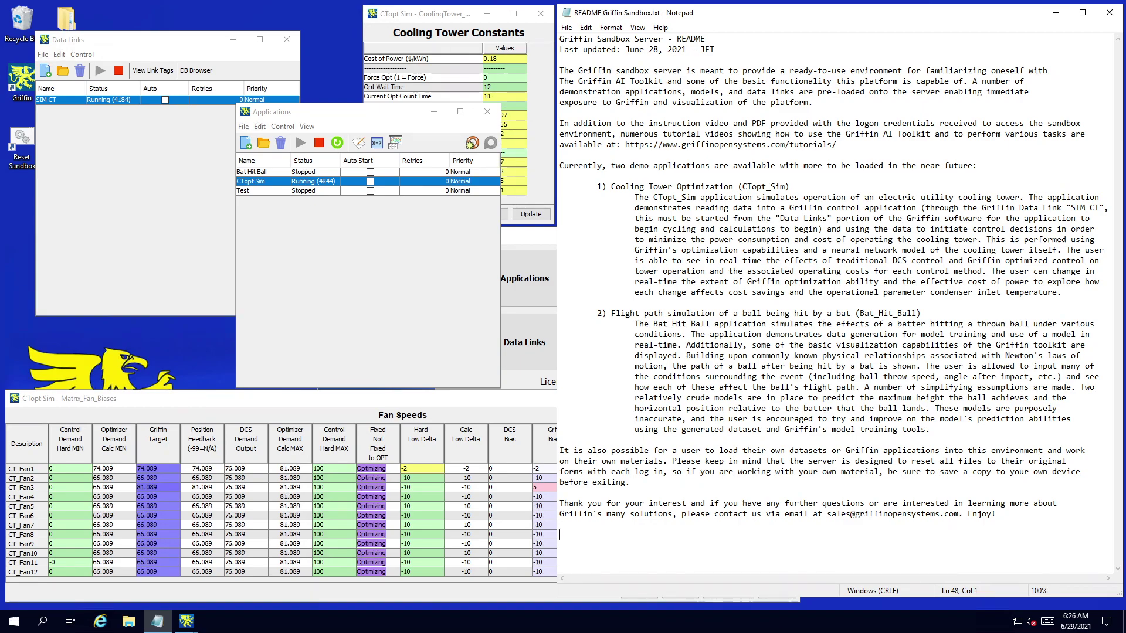
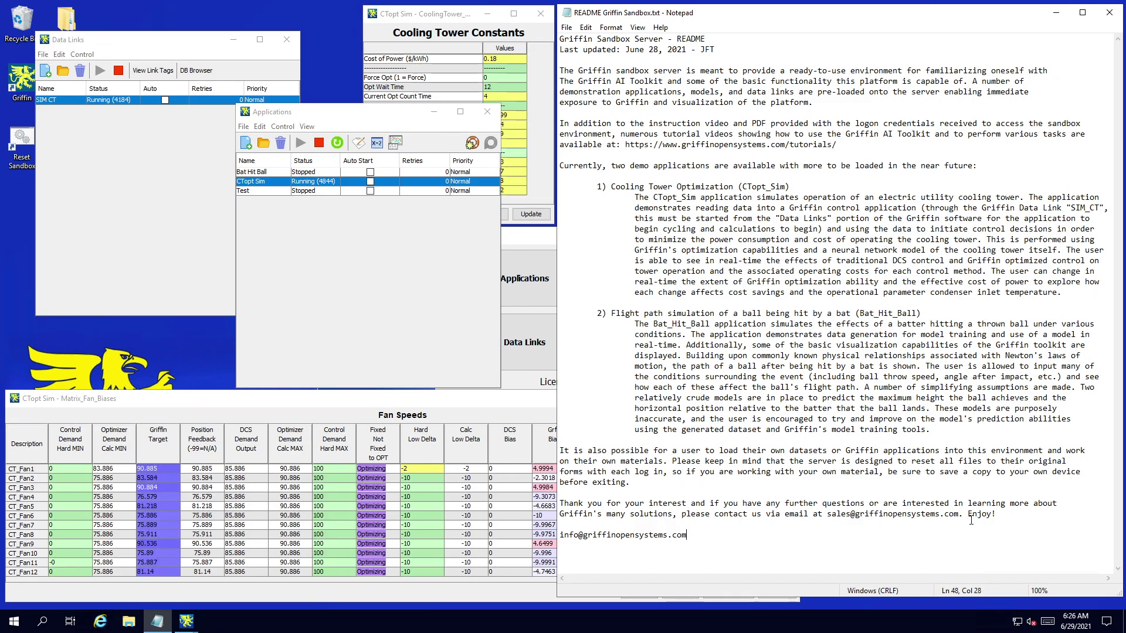